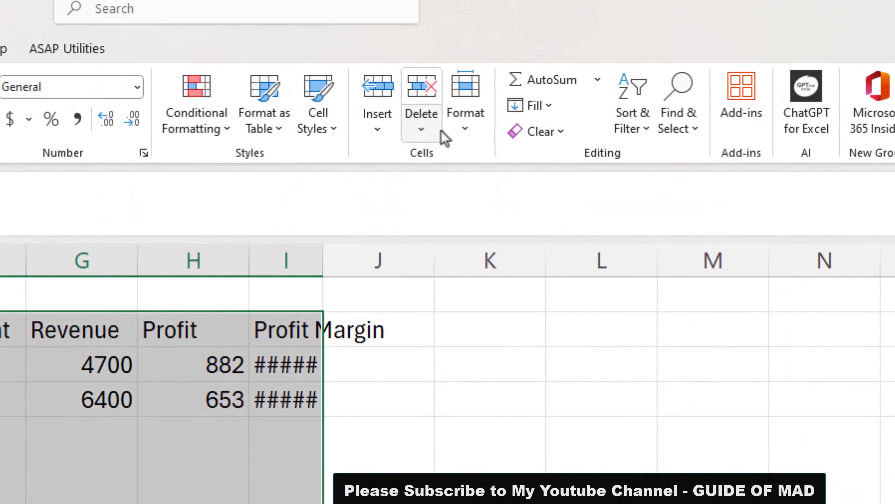
AutoFit the column widths of the selected data range from Date to Profit Margin.
click(460, 129)
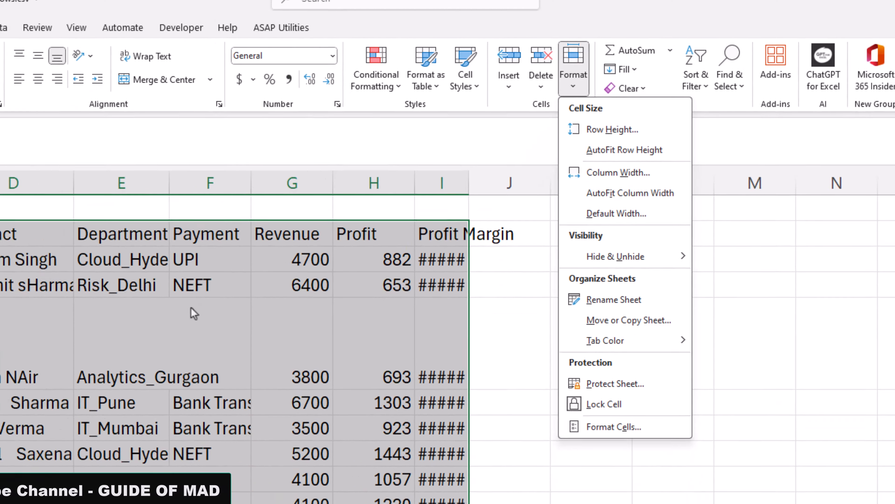
click(74, 372)
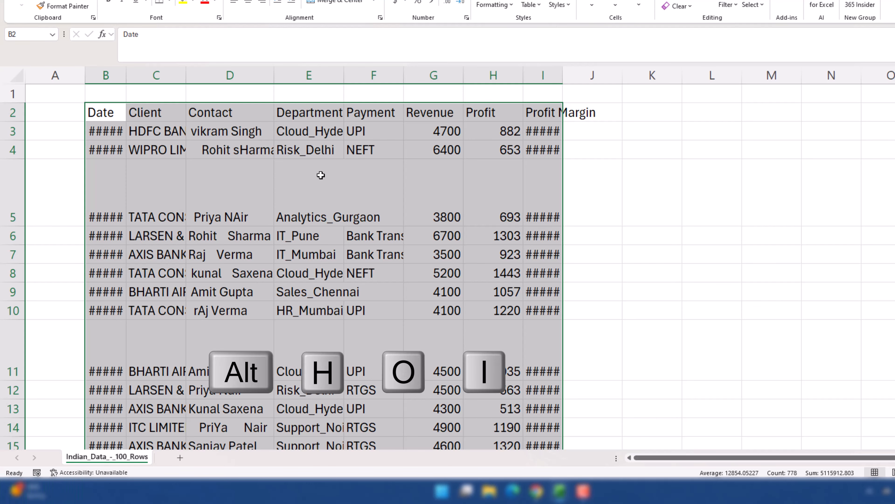
key(alt+h)
key(o)
key(i)
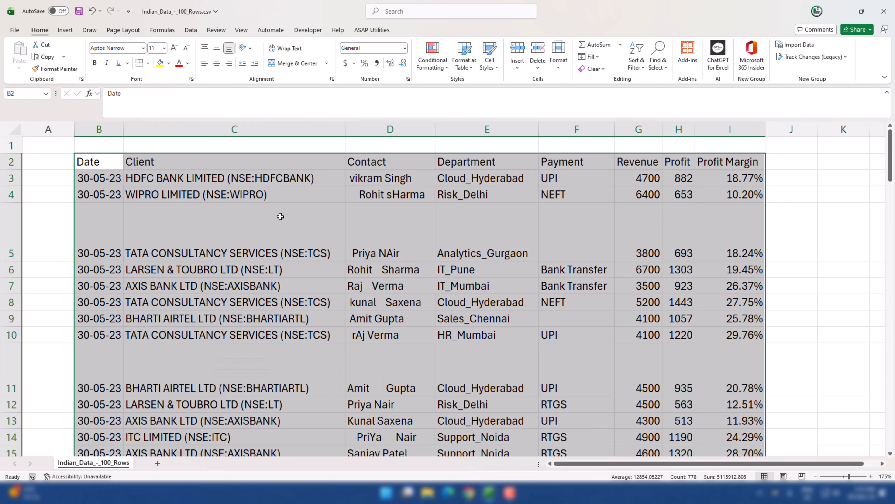
AutoFit the row heights of the same data range.
key(alt+h)
key(o)
key(a)
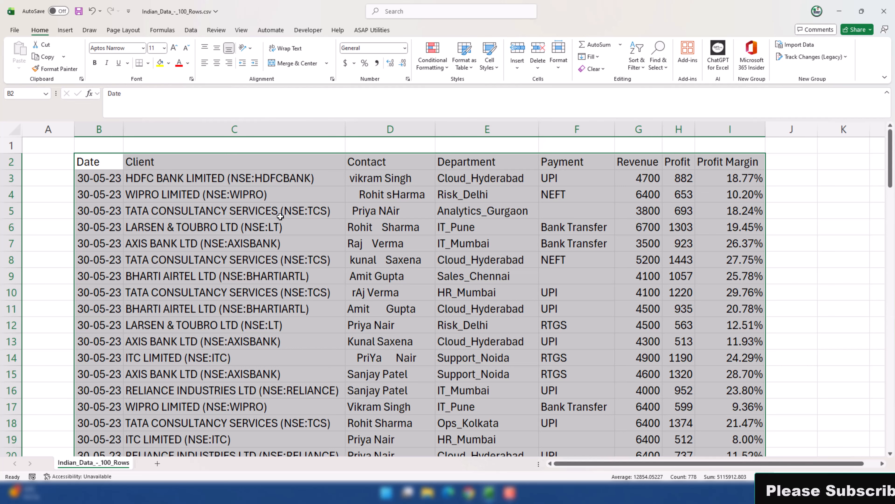
click(245, 189)
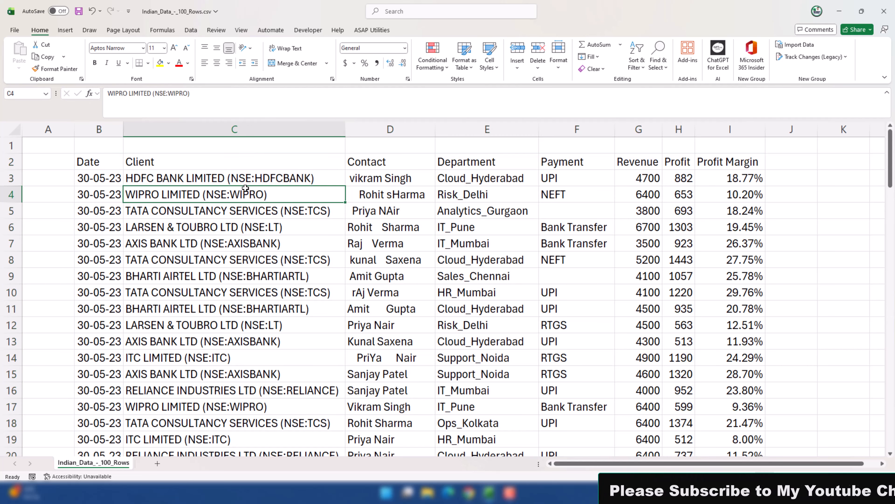
Remove the bracketed ticker codes from the Client column by replacing all matches of "(*)" with nothing.
click(211, 134)
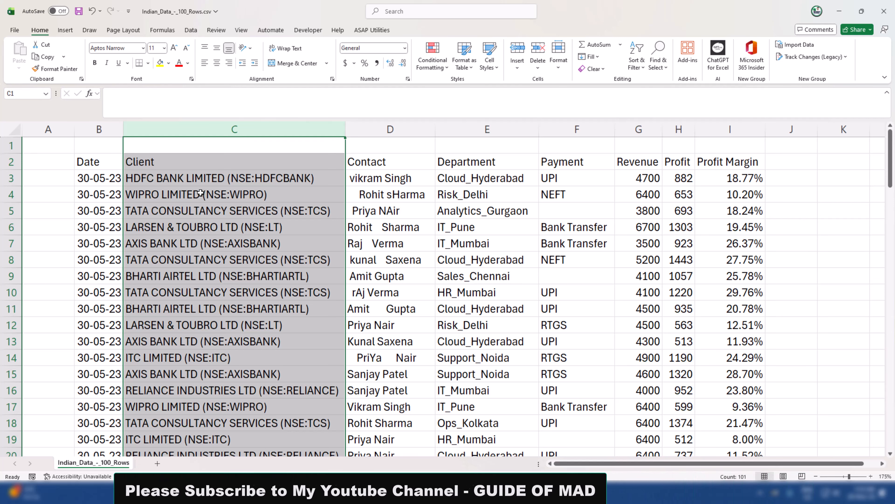
click(216, 178)
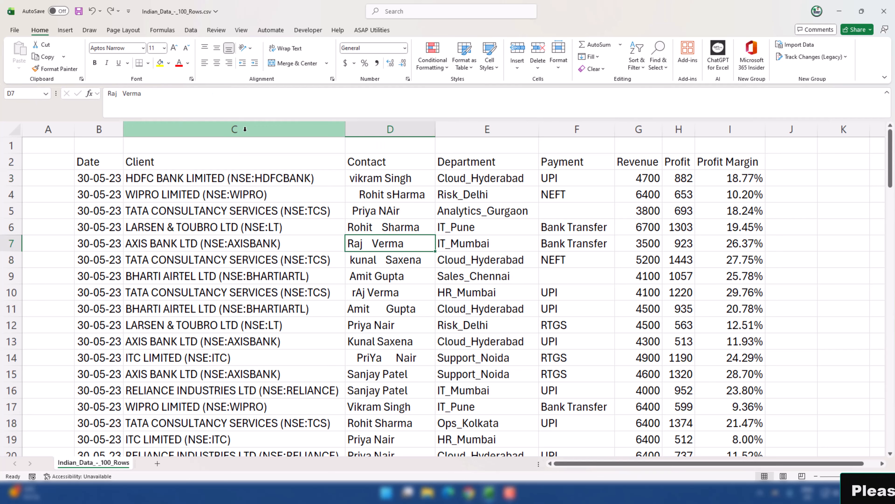
click(245, 129)
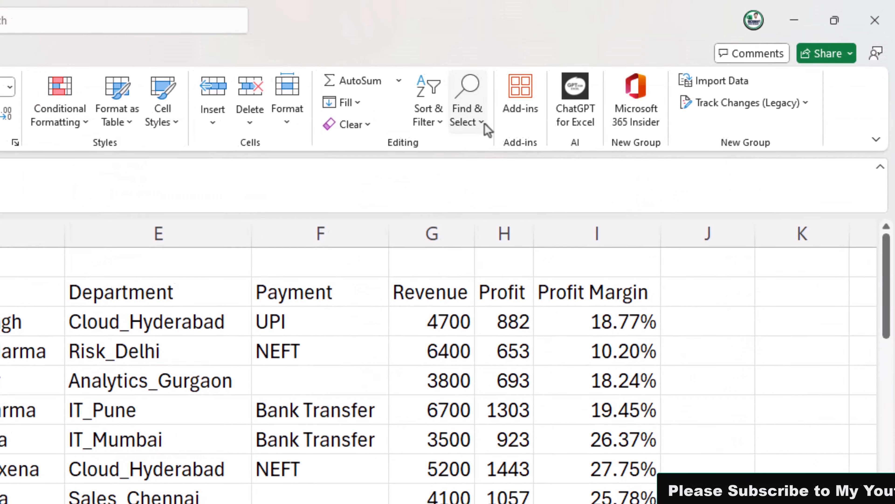
click(666, 67)
click(492, 175)
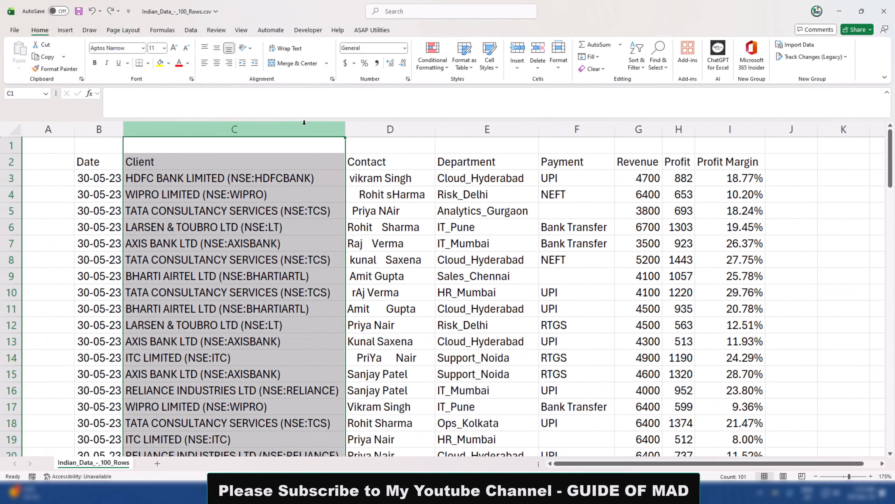
key(ctrl+h)
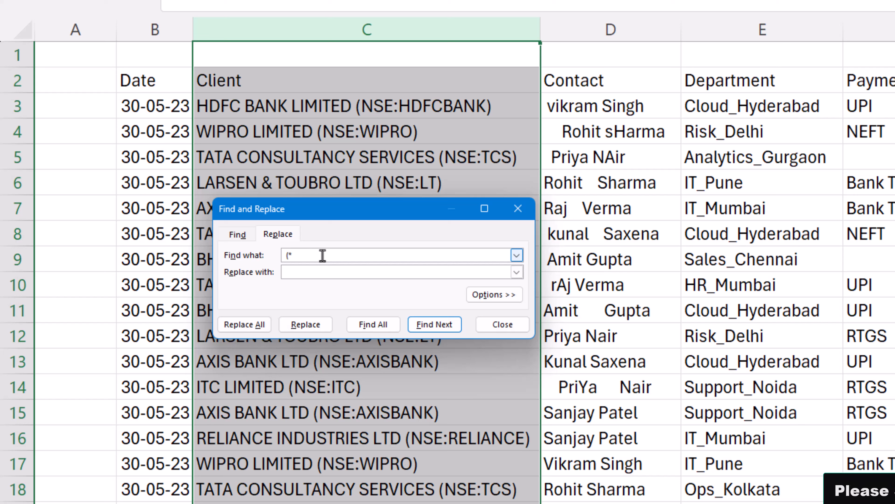
text())
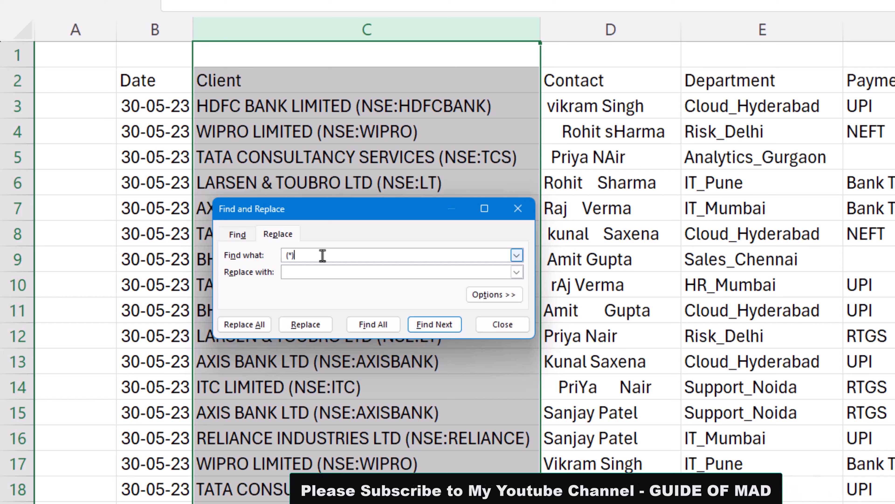
click(293, 273)
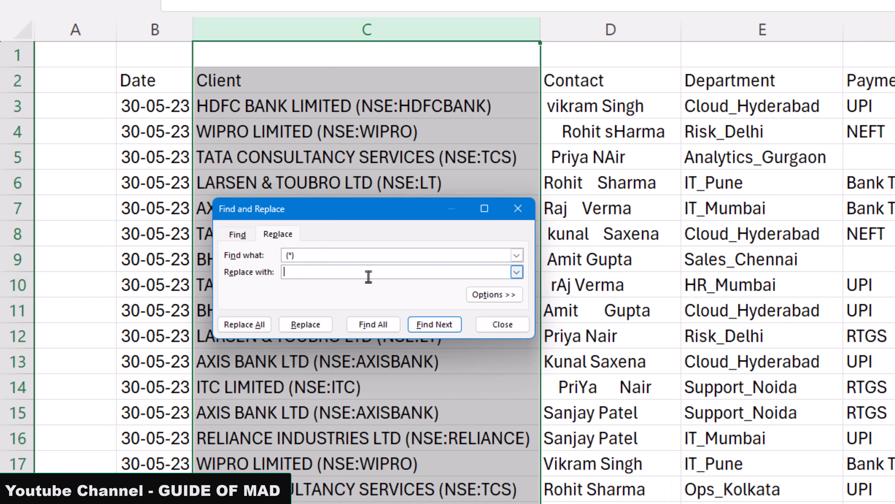
click(252, 325)
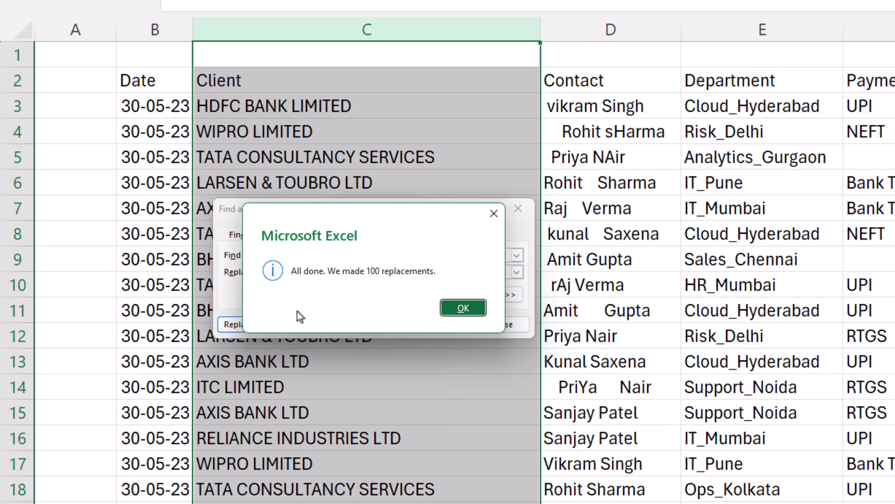
click(454, 310)
click(502, 325)
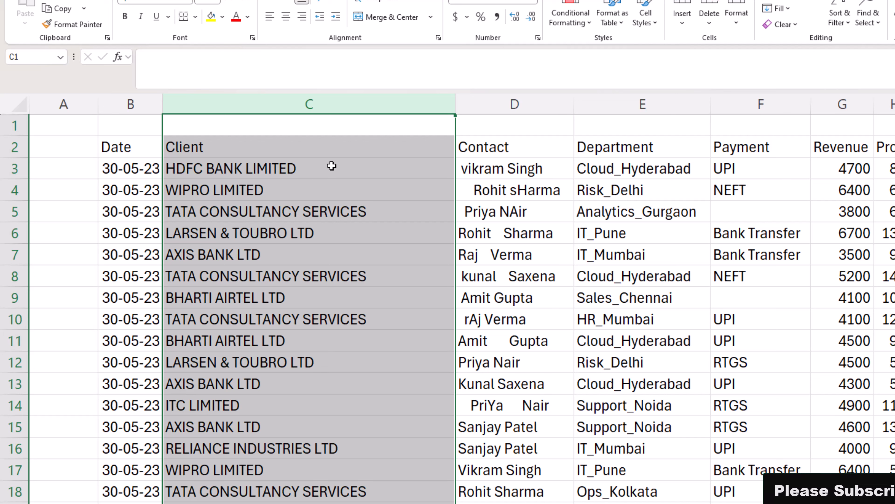
Insert an empty column before Contact and copy the Client header into cell D2.
click(493, 95)
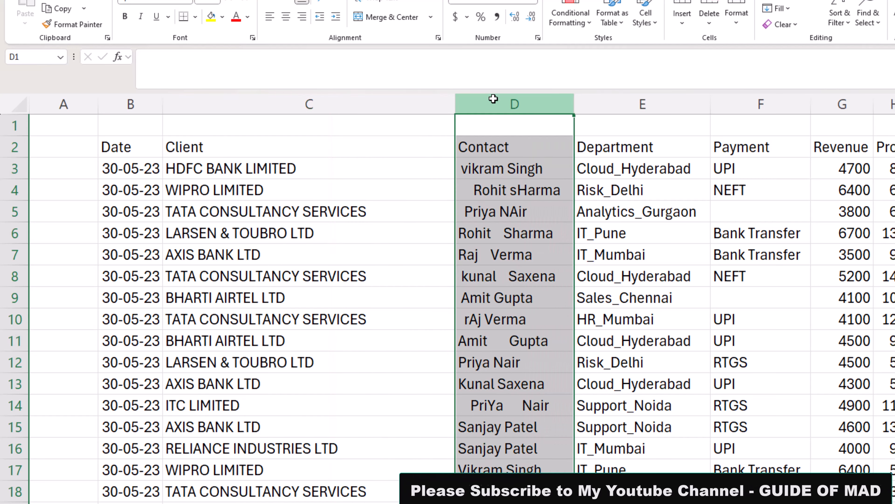
key(ctrl+shift+plus)
click(313, 146)
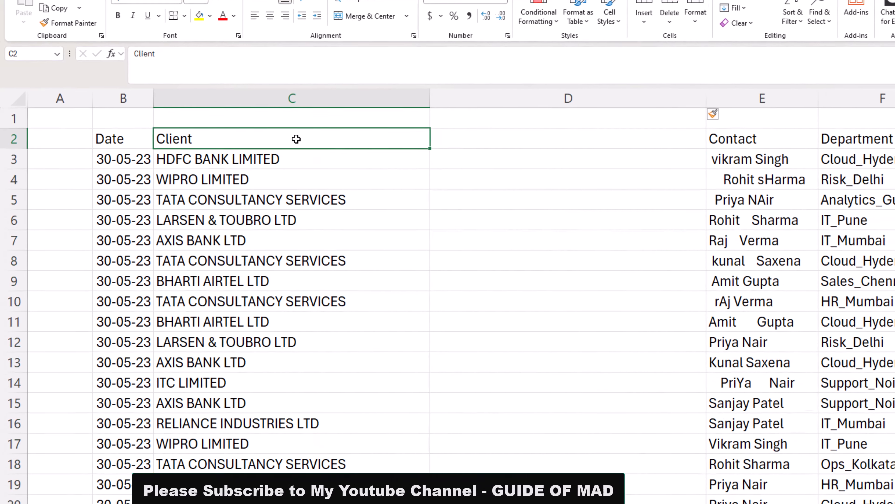
key(ctrl+c)
click(522, 147)
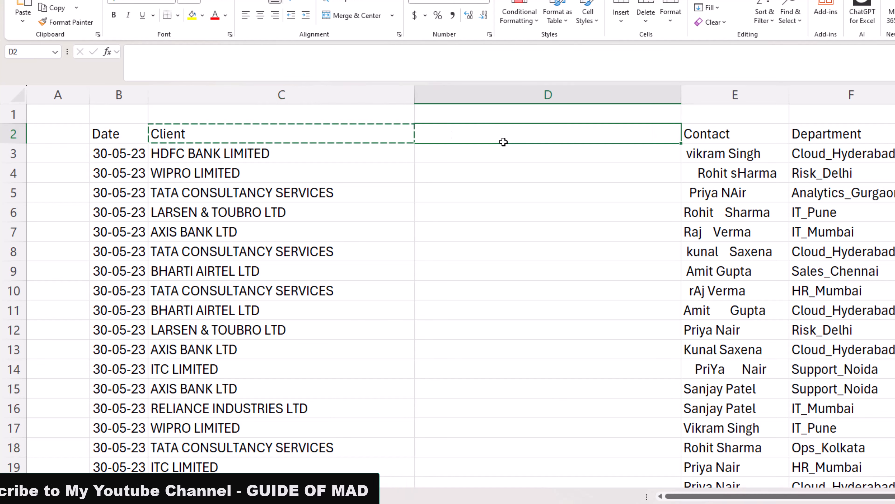
key(ctrl+v)
click(473, 150)
key(Escape)
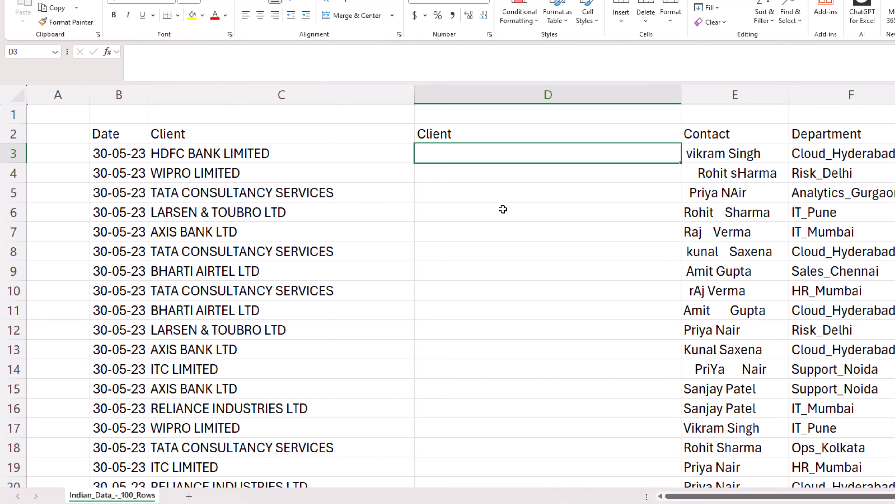
Enter =LOWER(C3) in cell D3 and fill the formula down the new Client column.
text(=low)
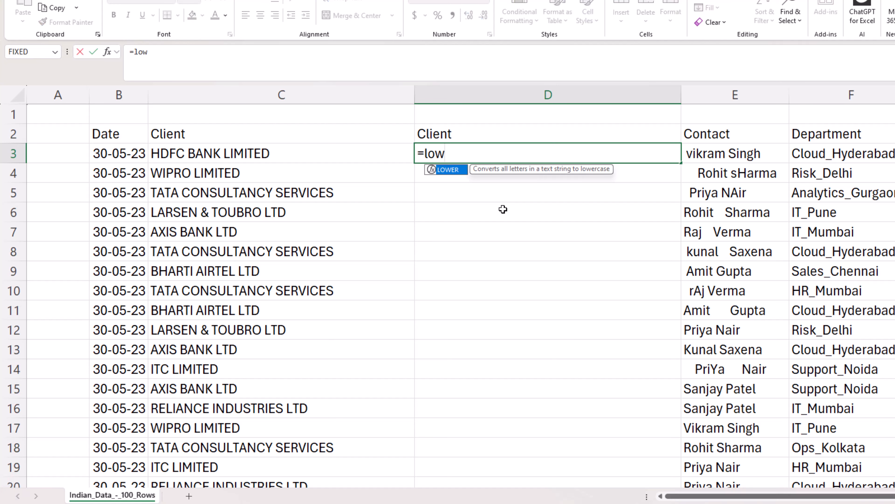
key(Tab)
key(Left)
key(Return)
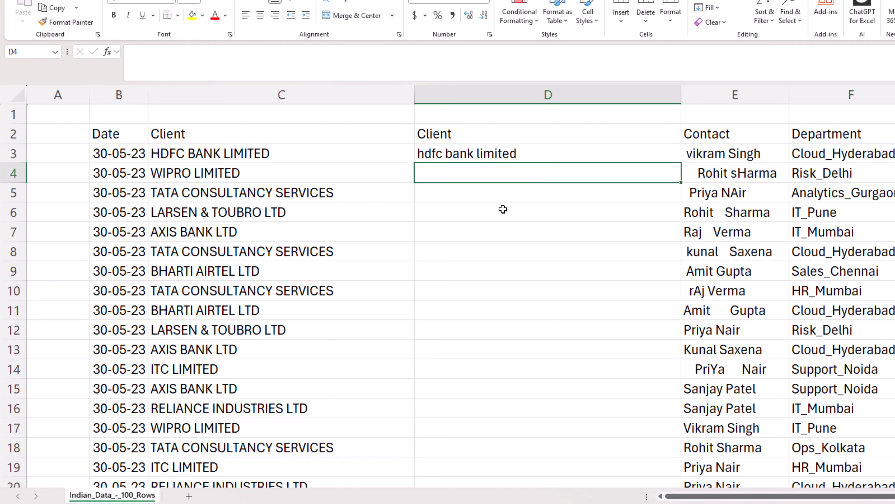
key(Up)
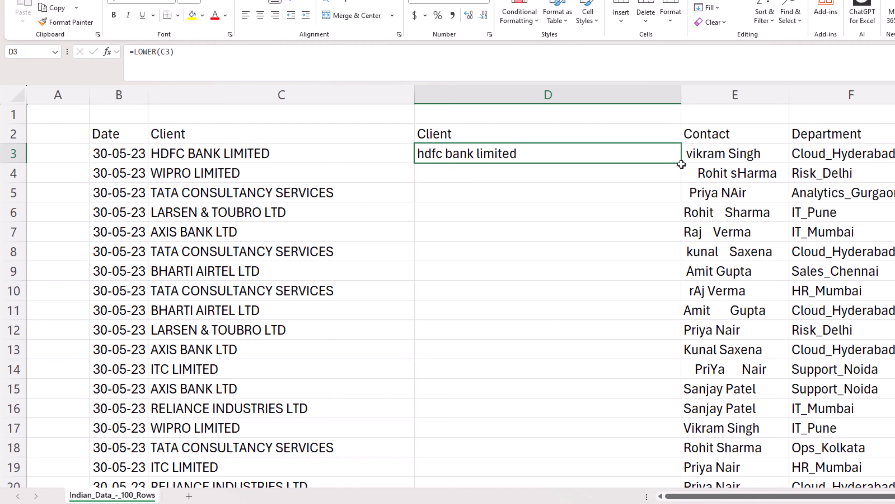
double_click(682, 164)
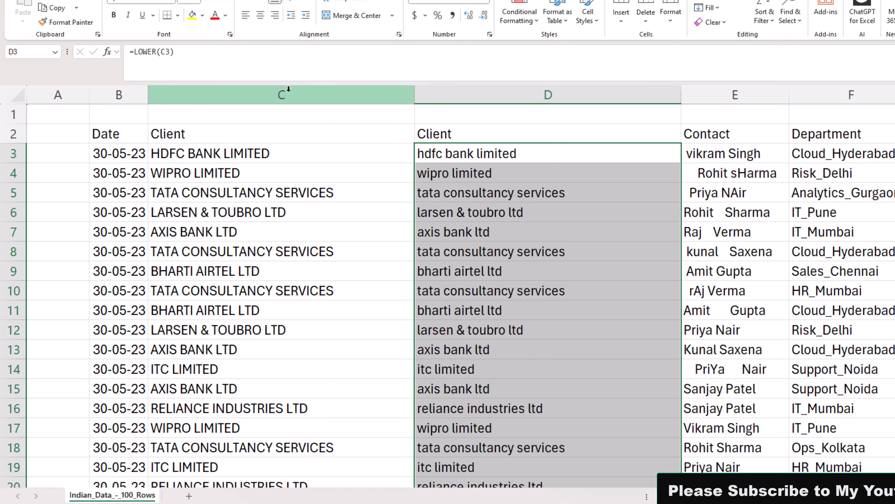
Try deleting the original uppercase Client column C, and undo the deletion.
click(273, 91)
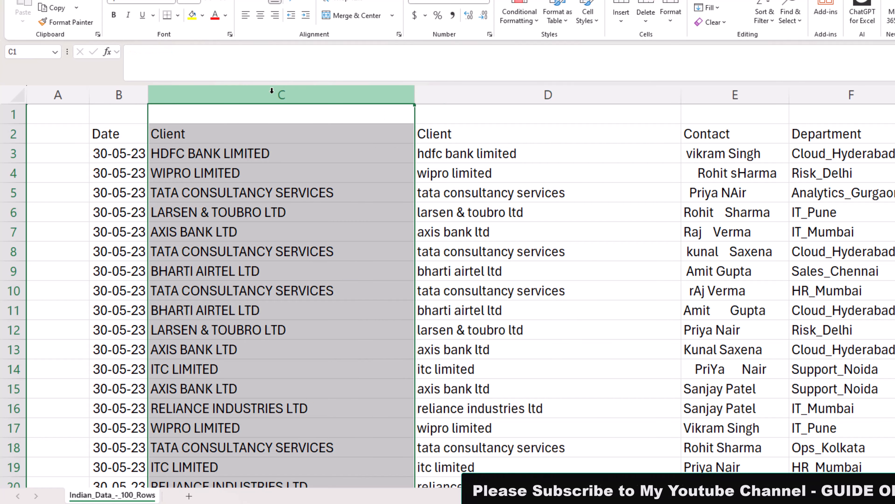
key(ctrl+minus)
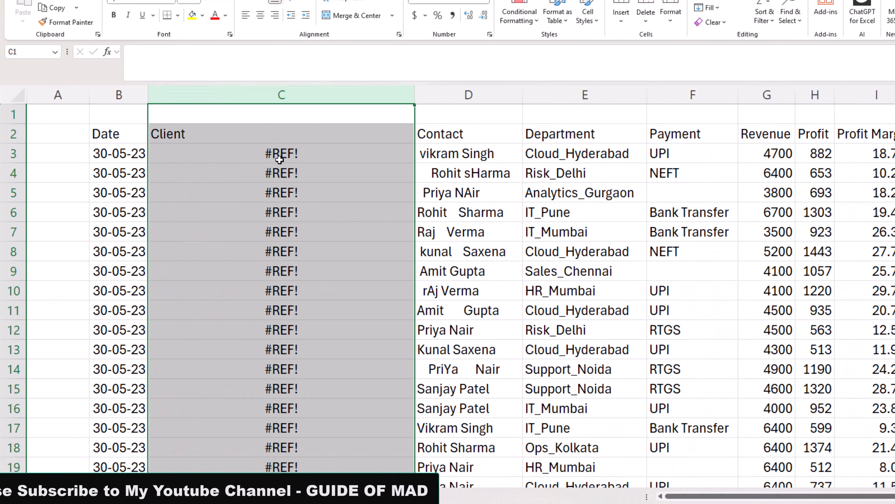
key(ctrl+z)
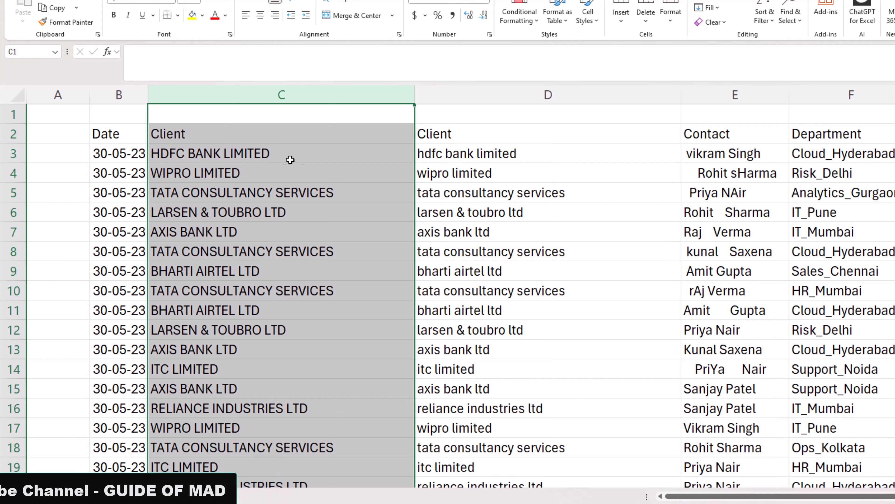
Convert the lowercase client formulas in column D to static values in place, and delete the original uppercase Client column C.
click(454, 157)
click(473, 89)
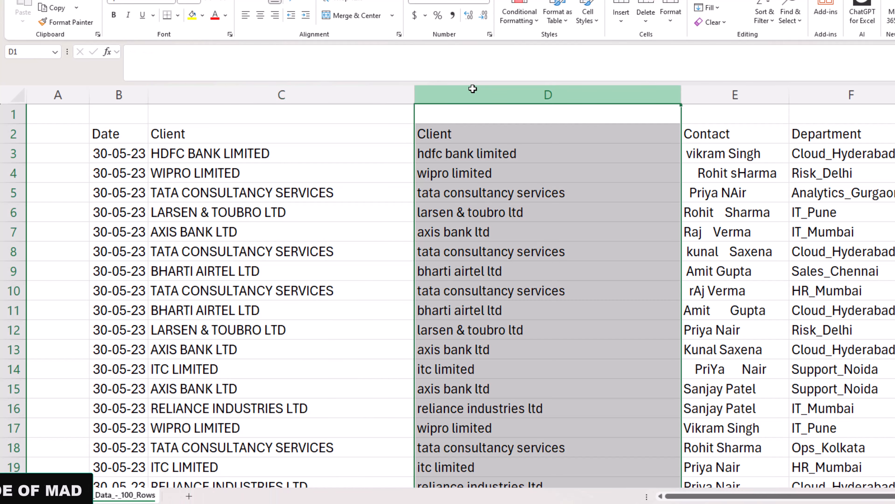
key(ctrl+c)
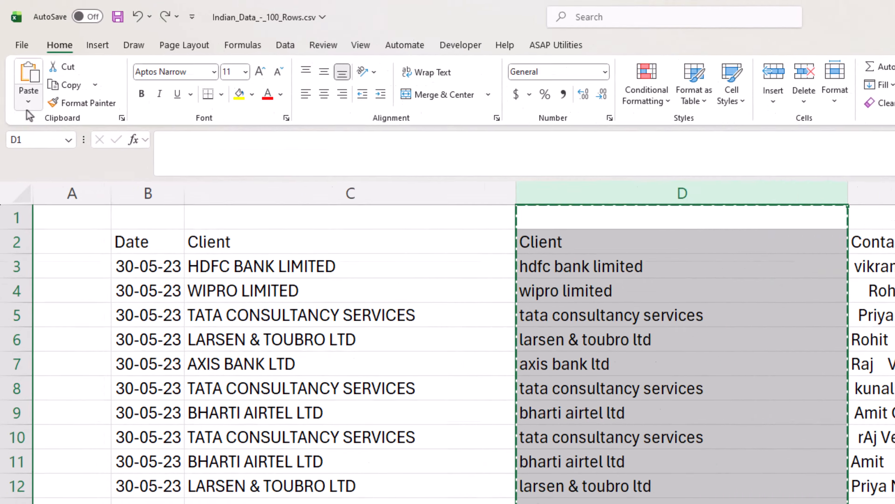
click(23, 72)
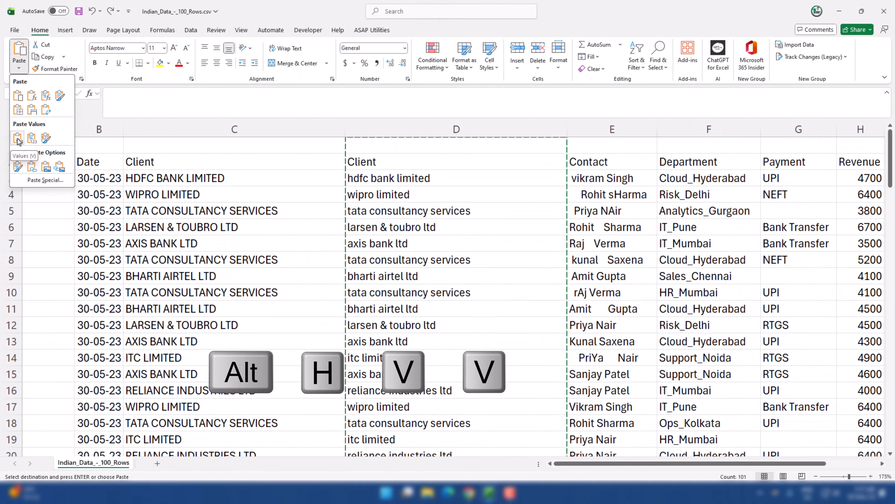
click(17, 138)
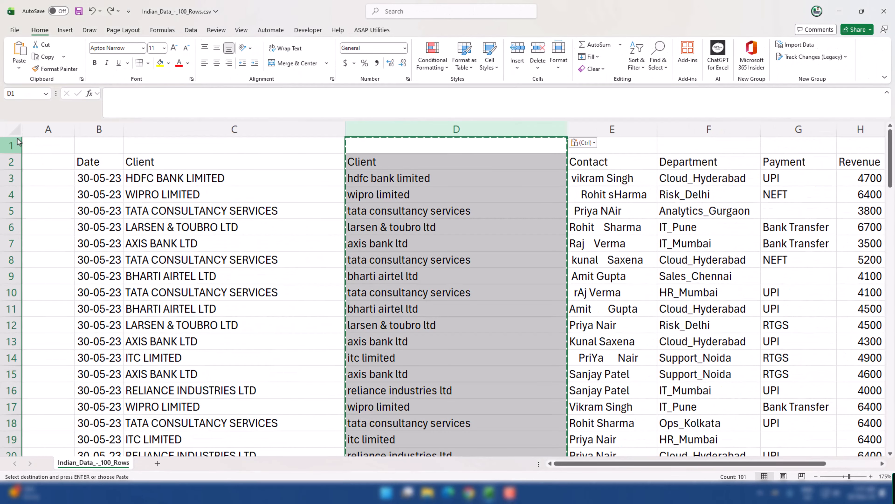
click(419, 200)
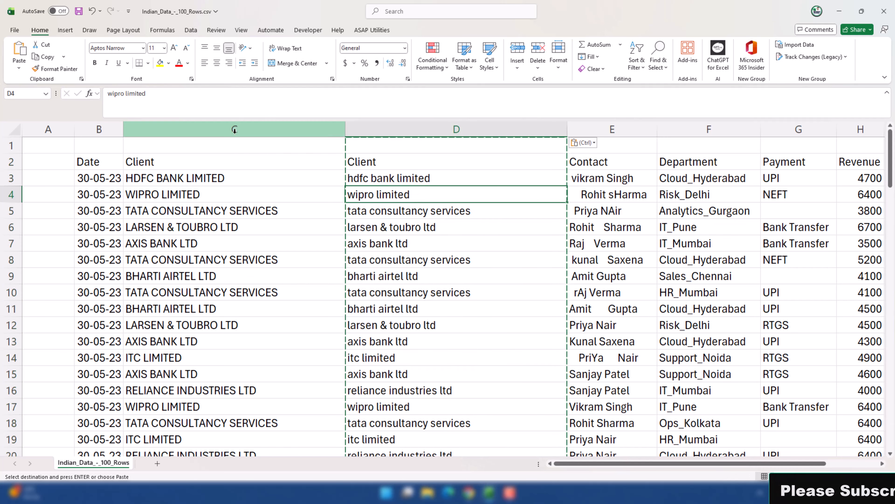
click(236, 128)
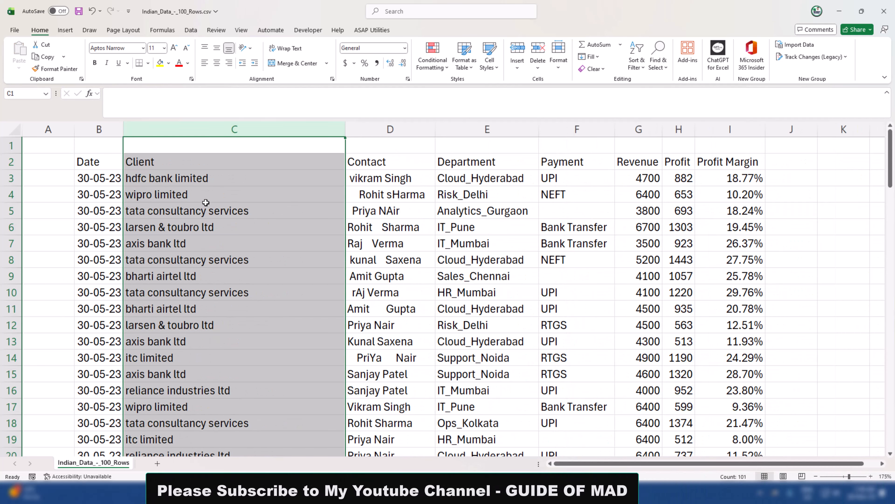
click(206, 203)
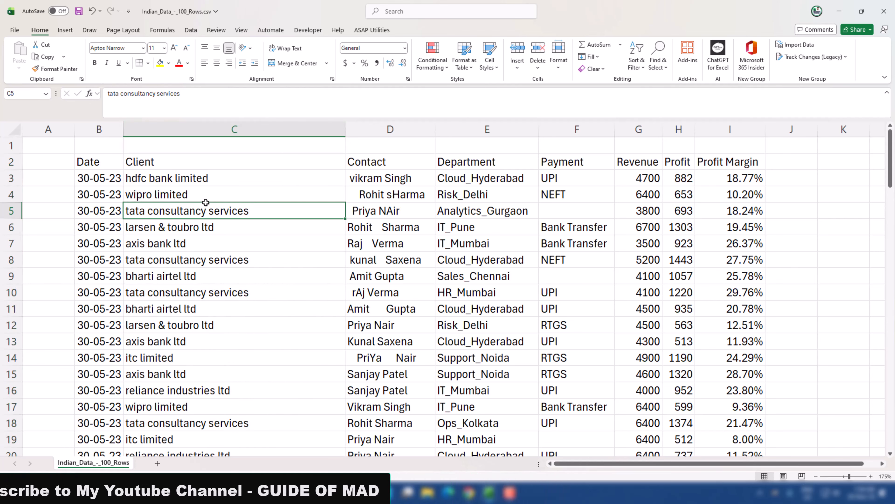
Insert an empty column before Department and enter the header Contact in cell E2.
click(377, 126)
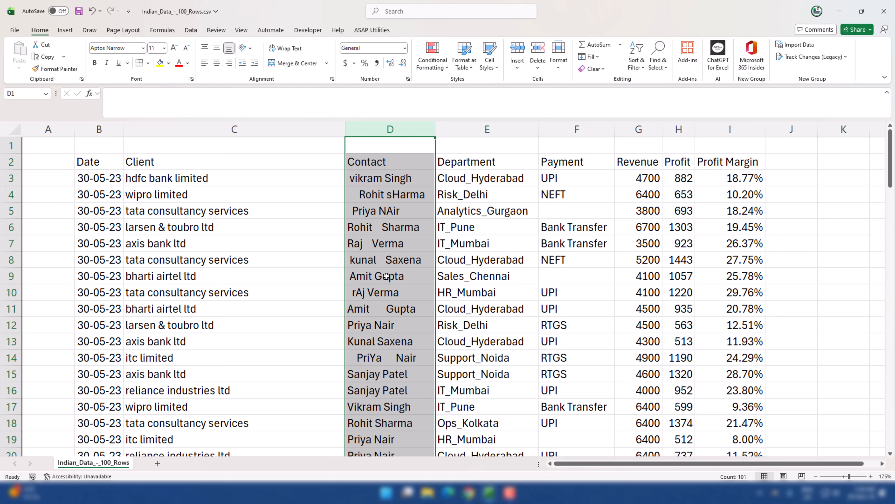
click(467, 128)
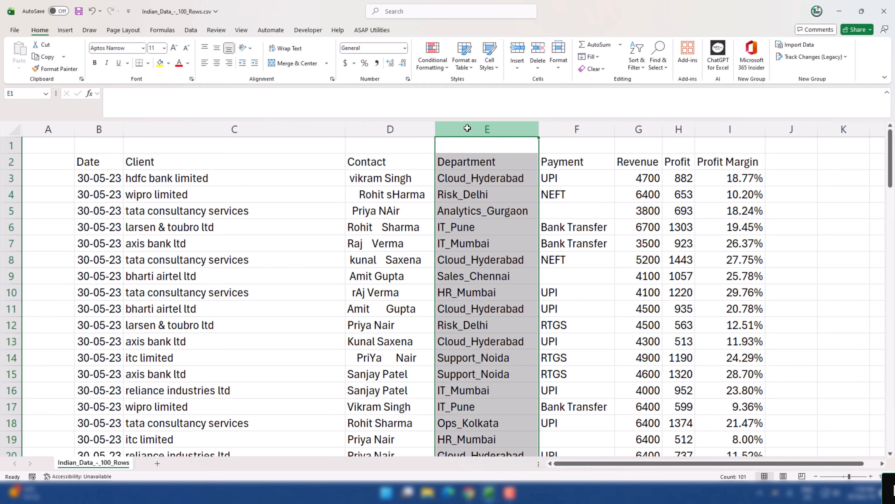
key(ctrl+shift+plus)
click(470, 163)
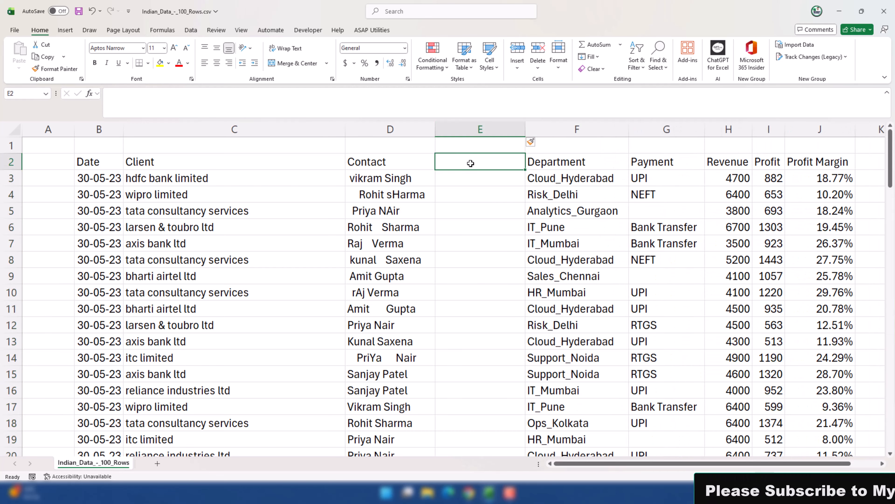
text(Contact)
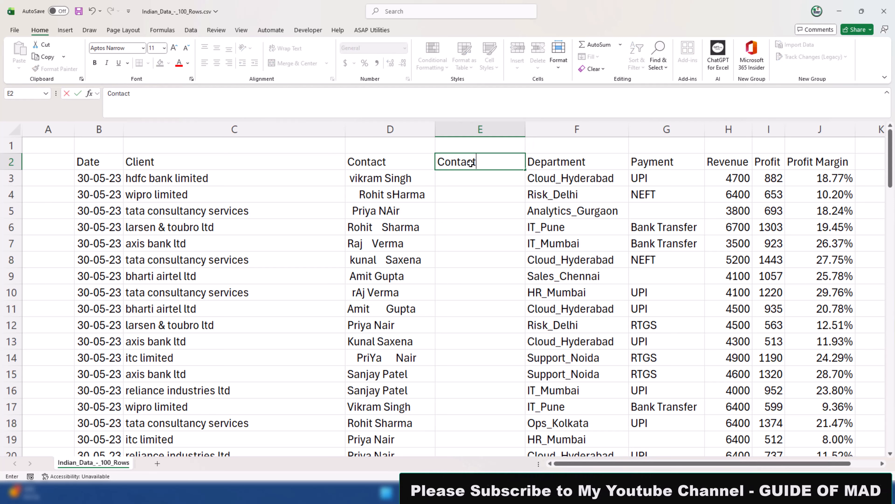
key(Return)
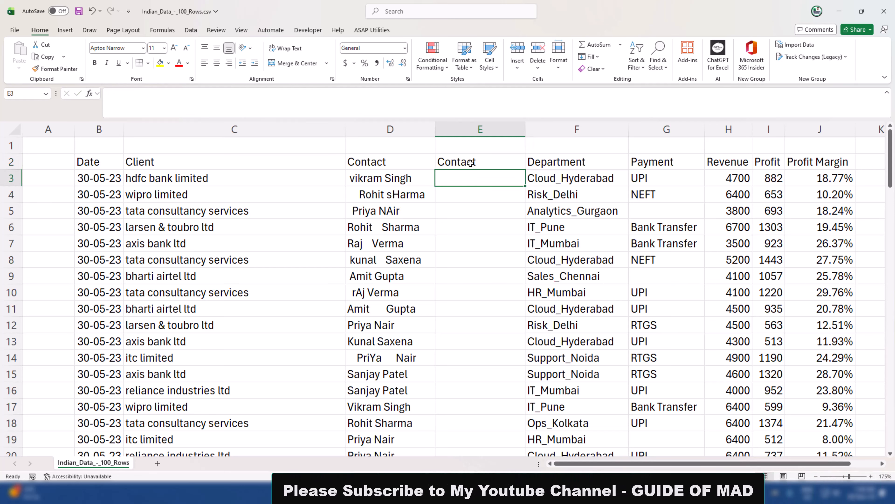
Try filling the new Contact column with =TRIM(D3) from cell E3 down, and clear the filled formulas.
text(=tri)
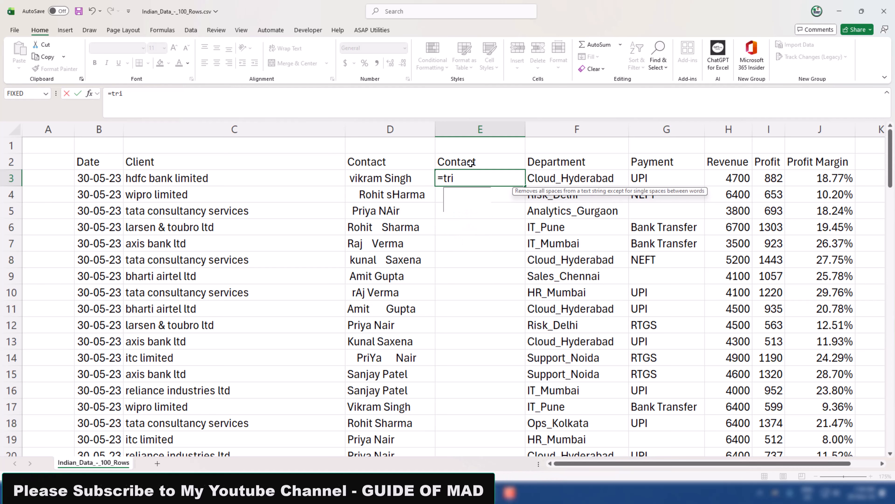
key(Tab)
key(Left)
key(ctrl+Return)
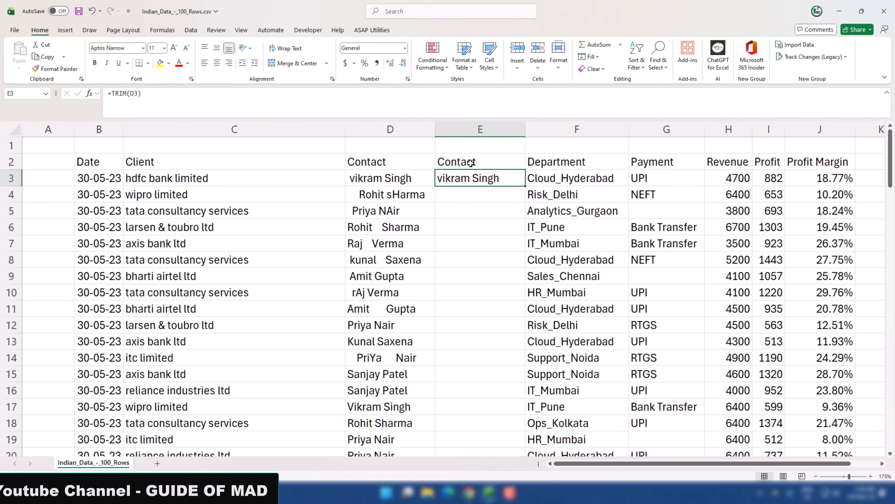
double_click(525, 186)
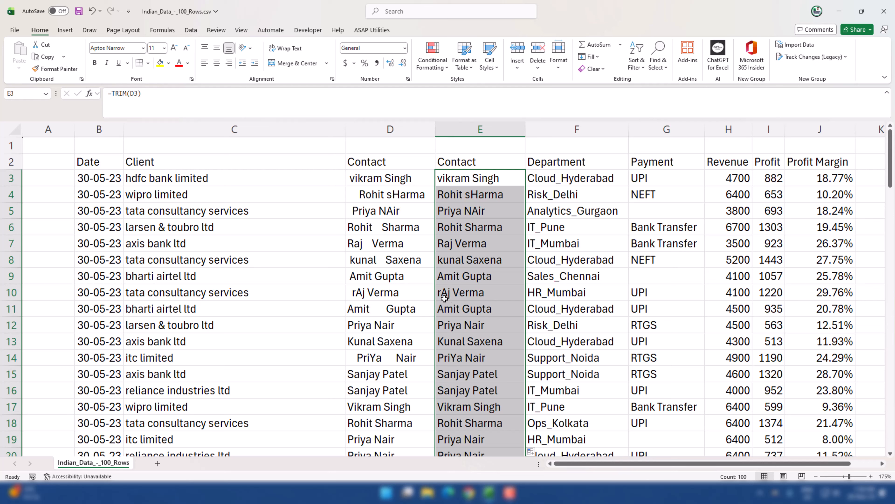
key(Delete)
Enter =PROPER(D3) in cell E3 and fill the formula down the new Contact column.
click(457, 177)
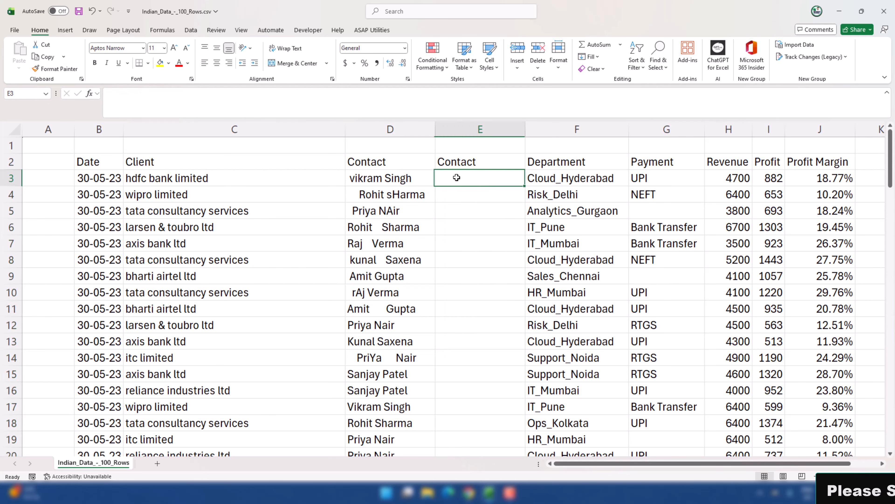
text(=prop)
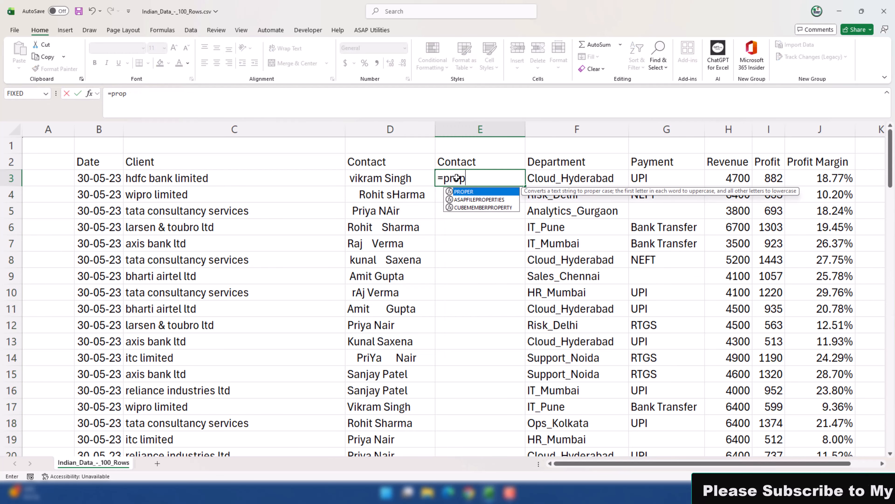
key(Tab)
key(Left)
key(Return)
click(457, 177)
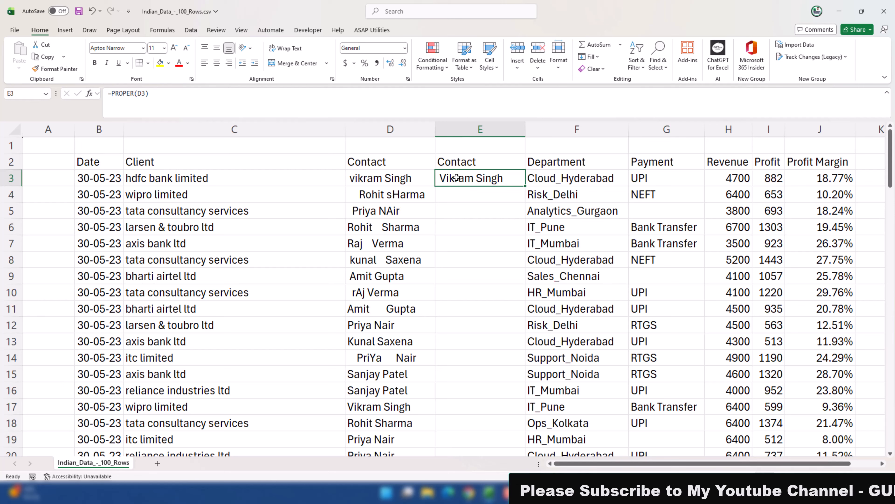
double_click(524, 186)
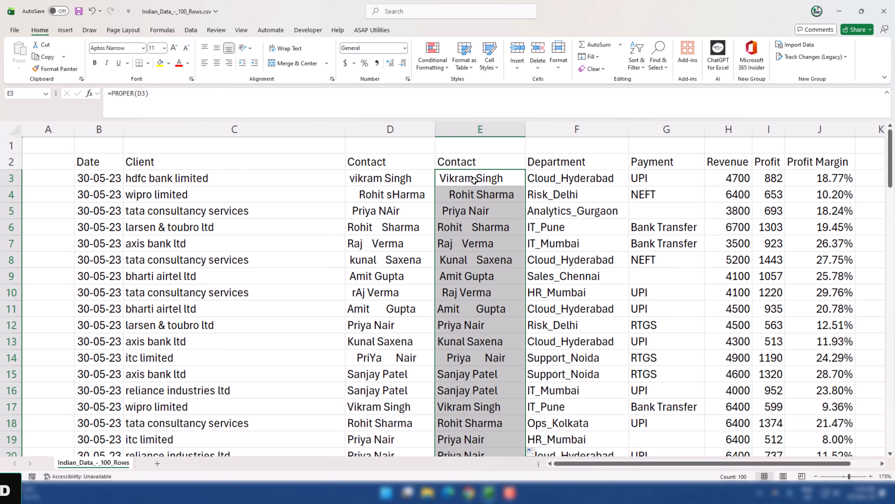
Wrap the formula in cell E3 in TRIM as =TRIM(PROPER(D3)) and refill it down the column.
double_click(451, 179)
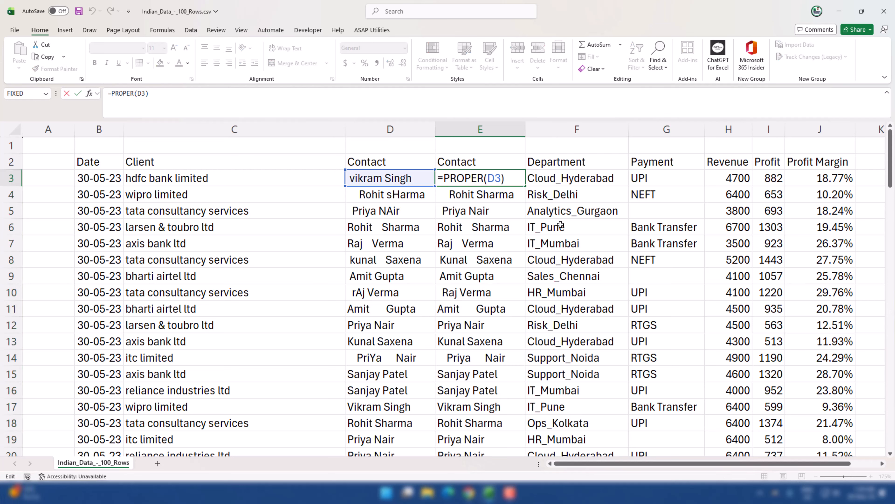
text(trim)
key(Tab)
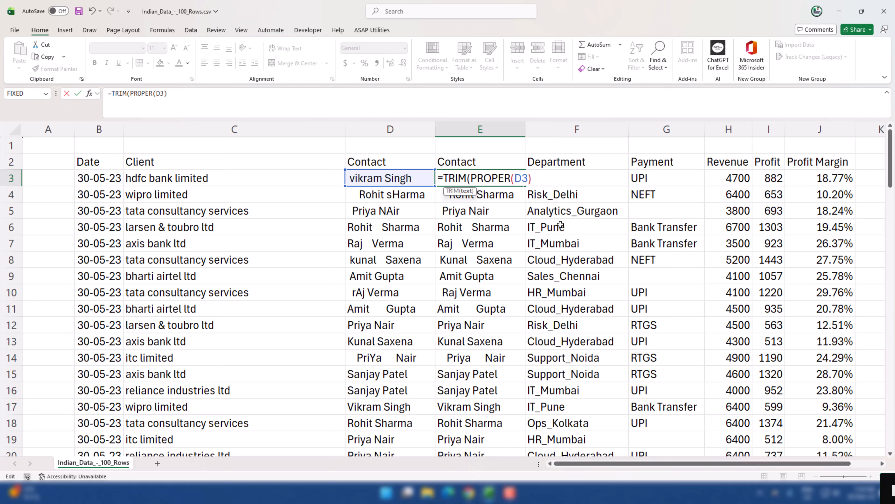
key(ctrl+Return)
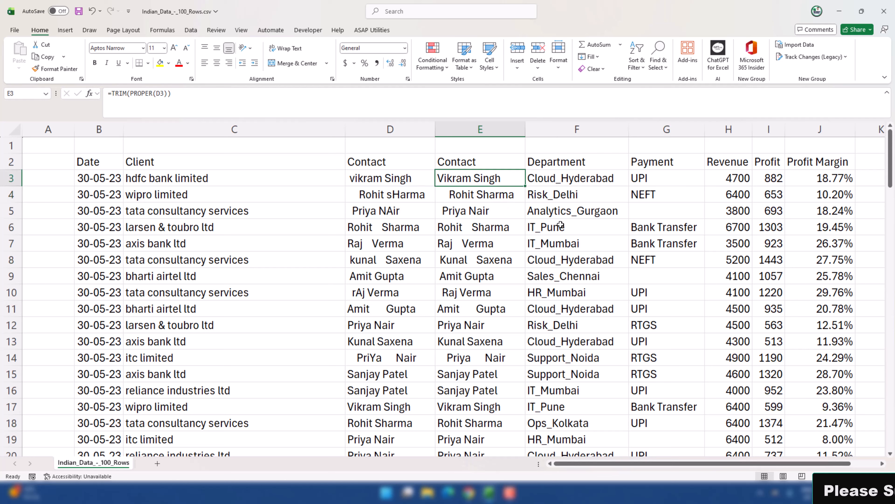
double_click(525, 185)
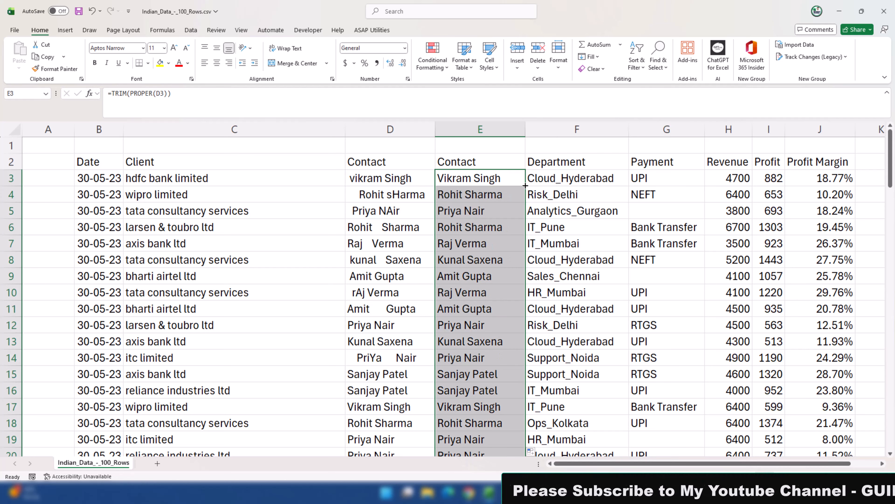
Convert the cleaned contact formulas in column E to static values in place.
click(483, 125)
key(ctrl+c)
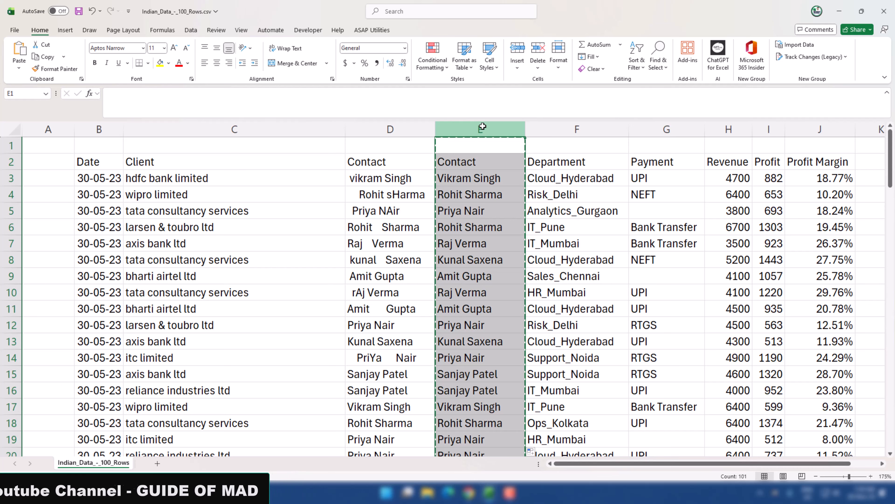
key(alt)
key(h)
key(v)
key(v)
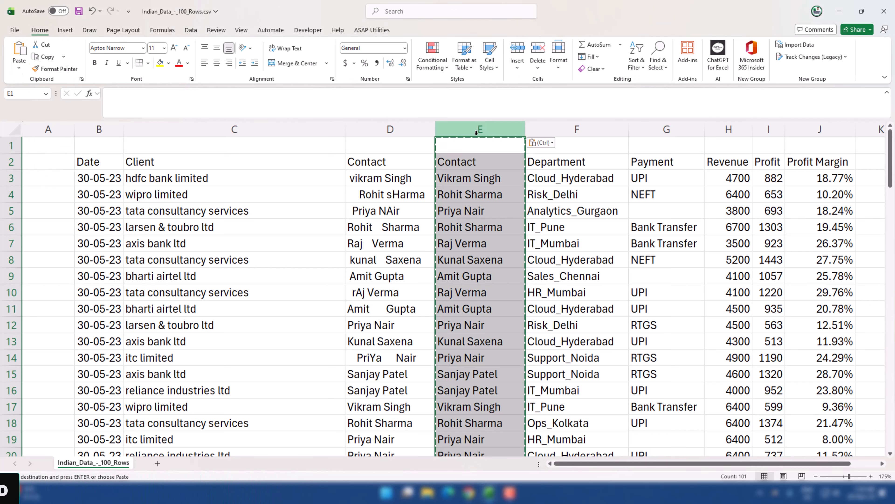
Delete the original uncleaned Contact column D.
click(396, 129)
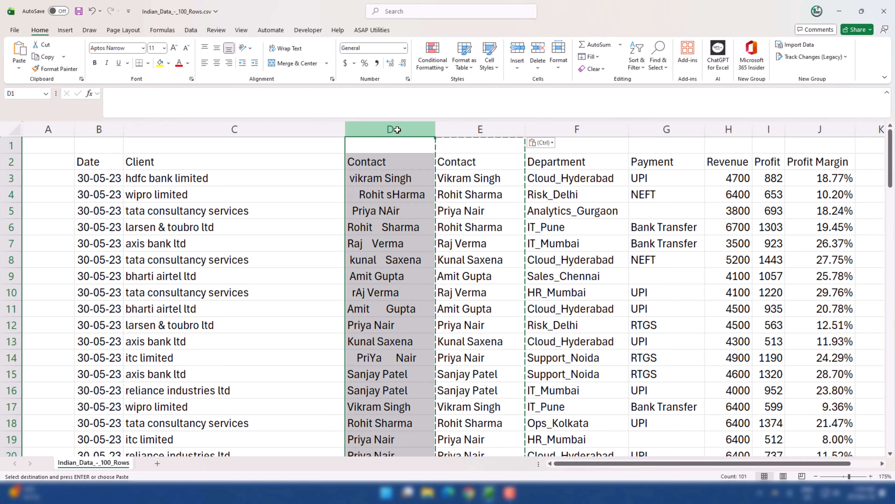
key(ctrl+minus)
click(409, 200)
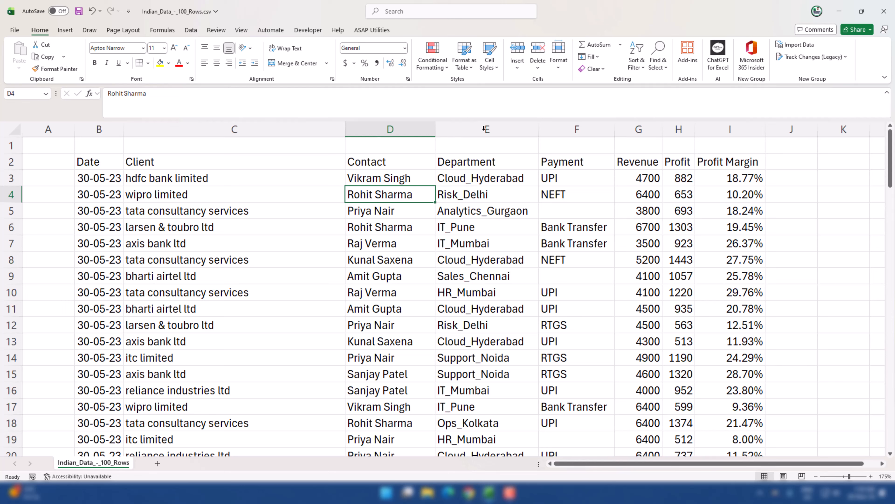
Insert an empty column before Payment and enter the header Location in cell F2.
click(485, 129)
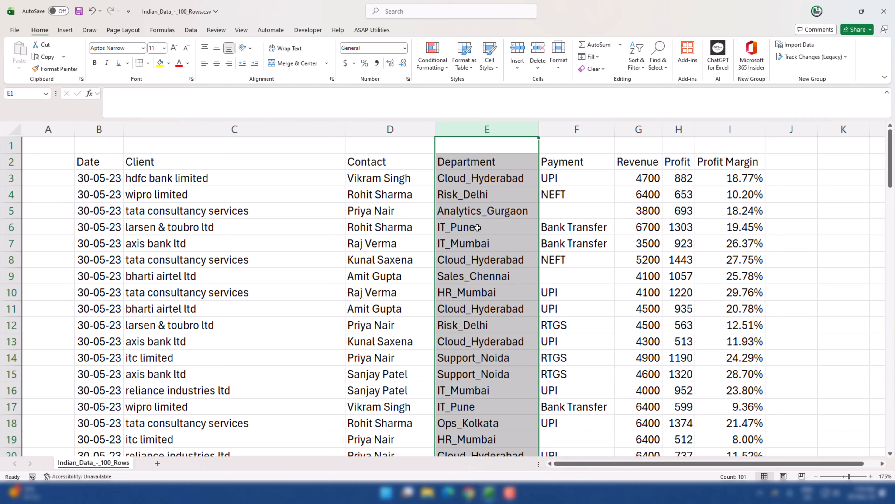
click(563, 130)
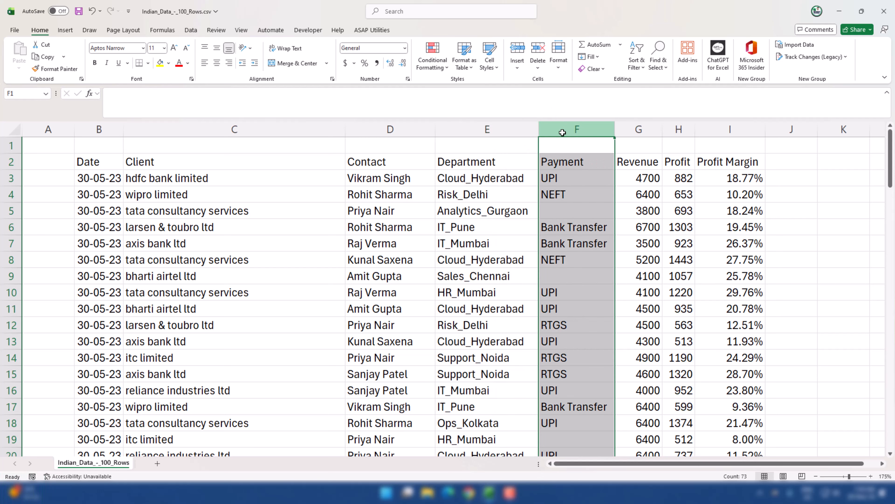
key(ctrl+shift+plus)
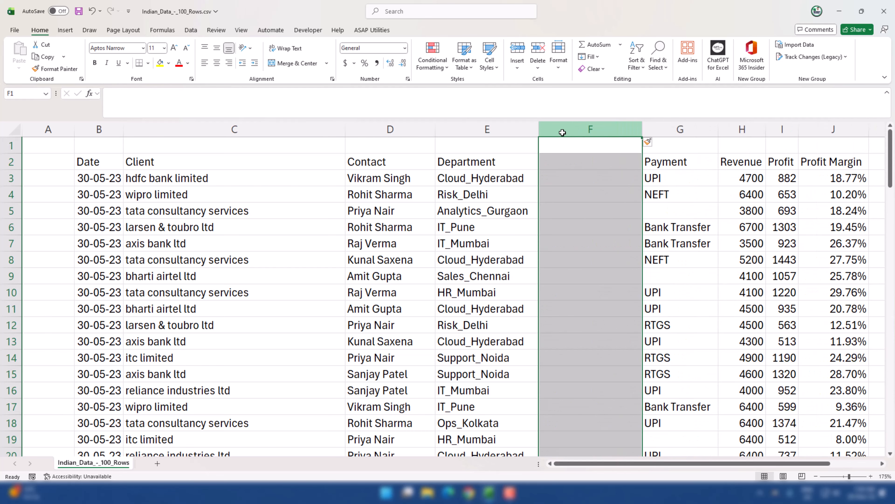
click(547, 164)
text(Location)
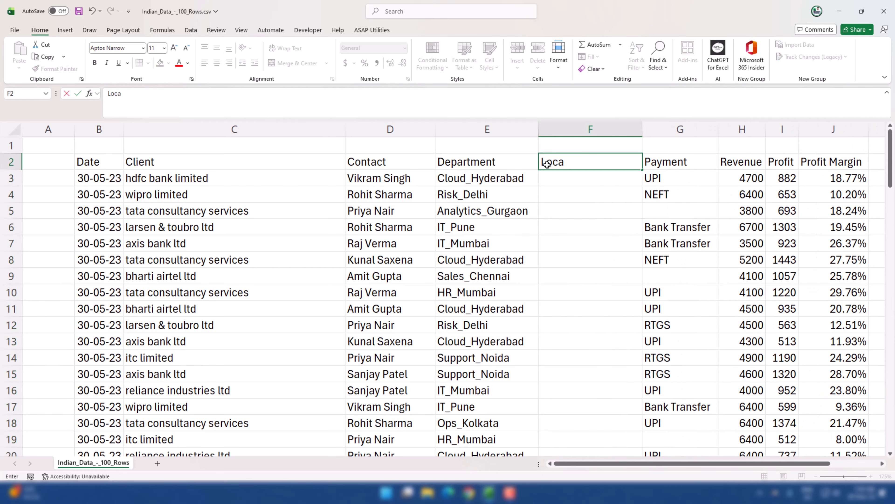
key(Return)
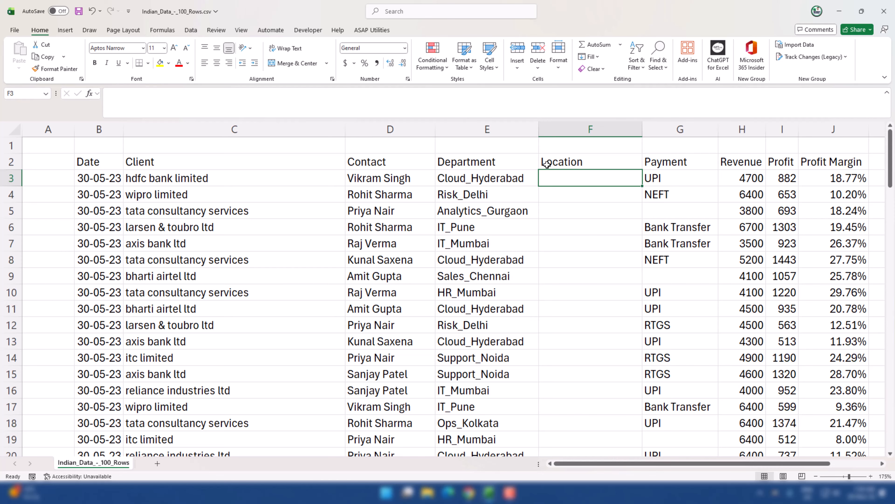
Split the Department entries from E3 down into department and location with Text to Columns, using underscore as the other delimiter and destination $E$3.
click(504, 179)
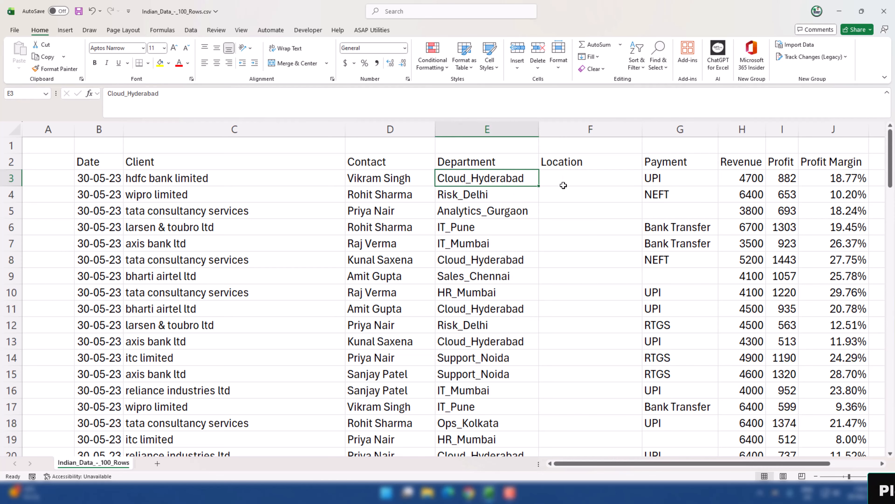
key(ctrl+shift+Down)
key(ctrl+BackSpace)
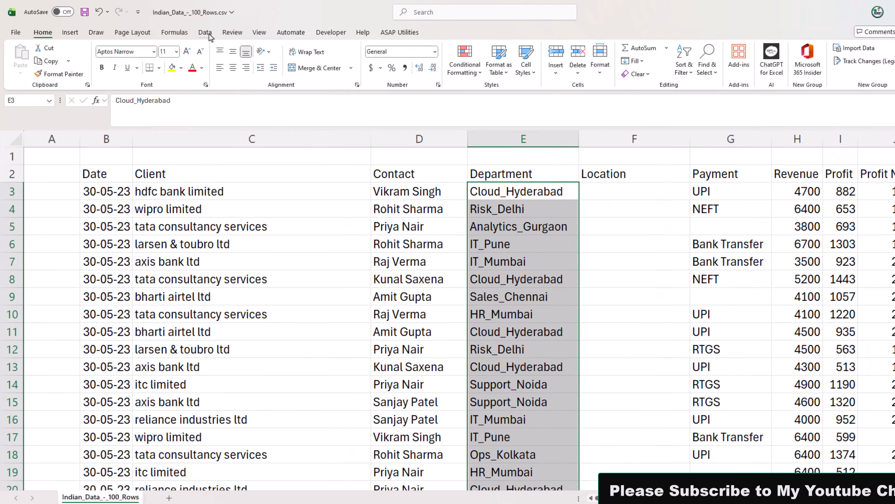
click(193, 32)
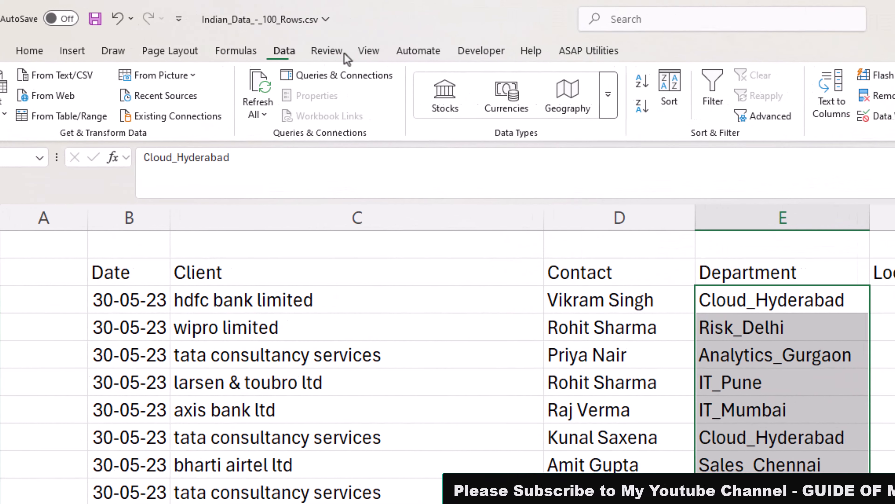
click(514, 85)
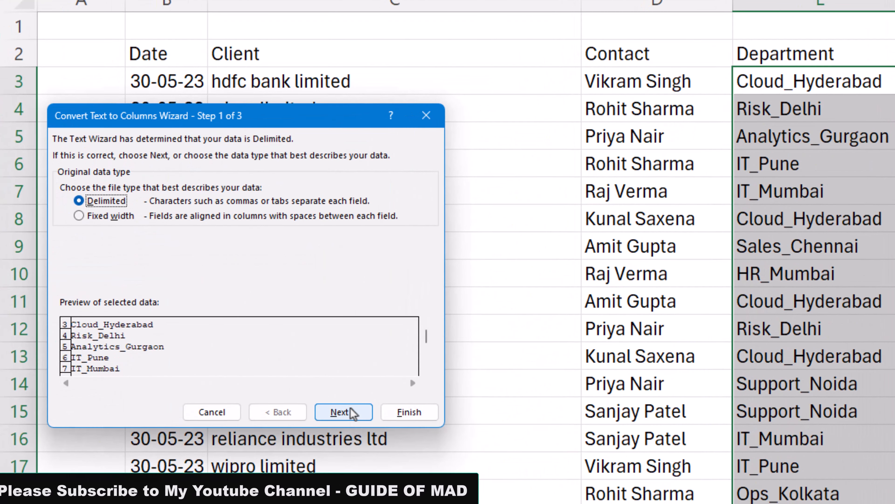
click(294, 443)
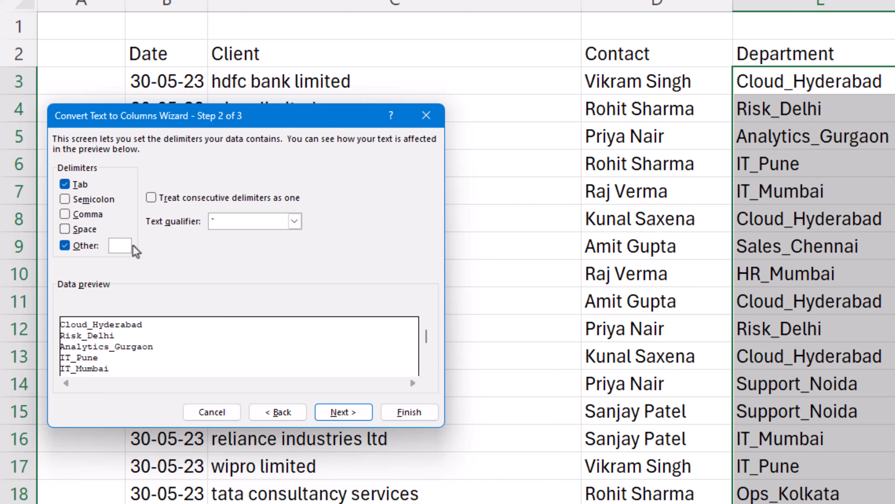
text(_)
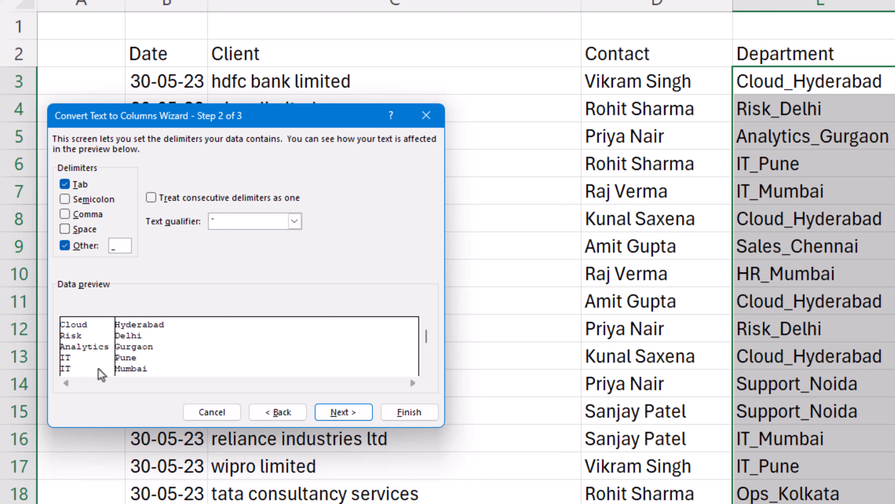
click(335, 413)
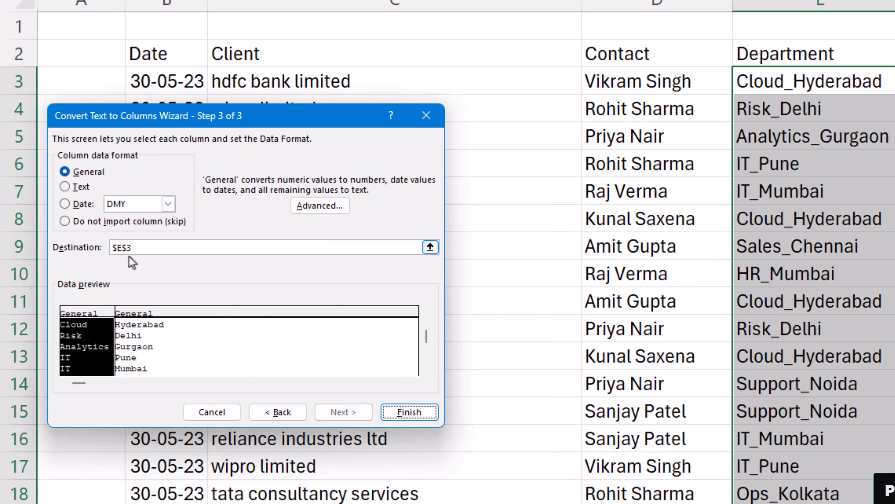
click(158, 251)
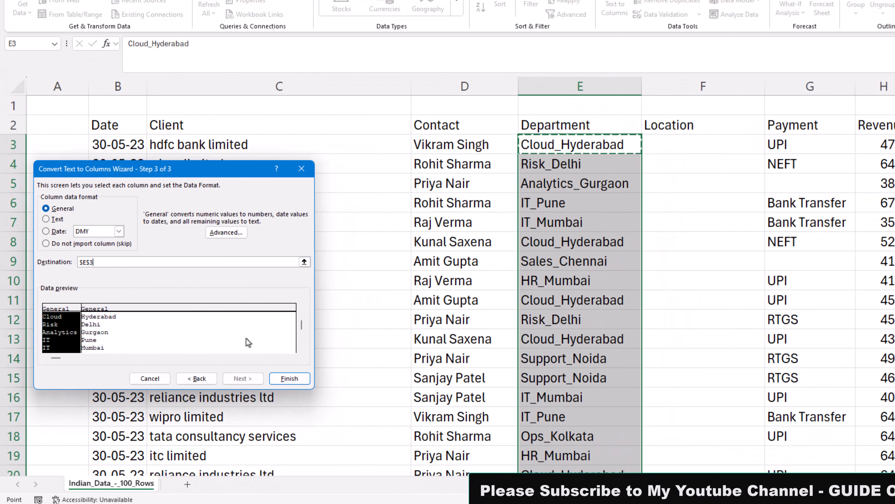
click(294, 379)
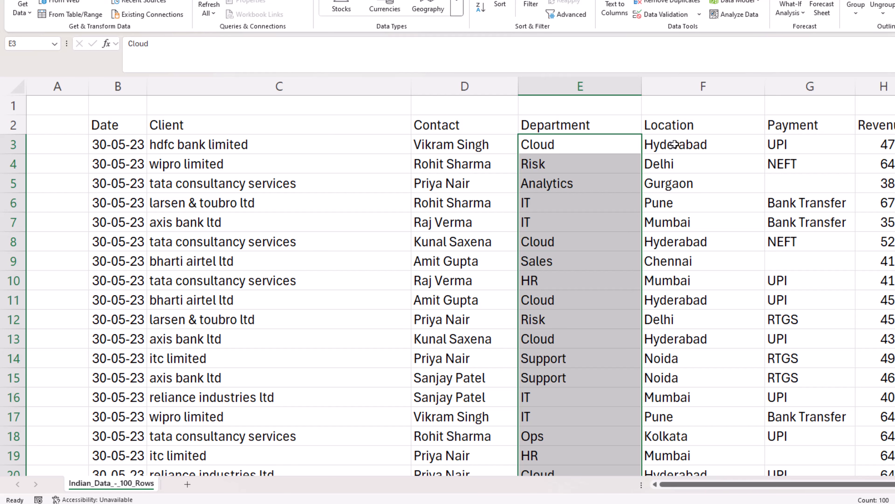
click(572, 139)
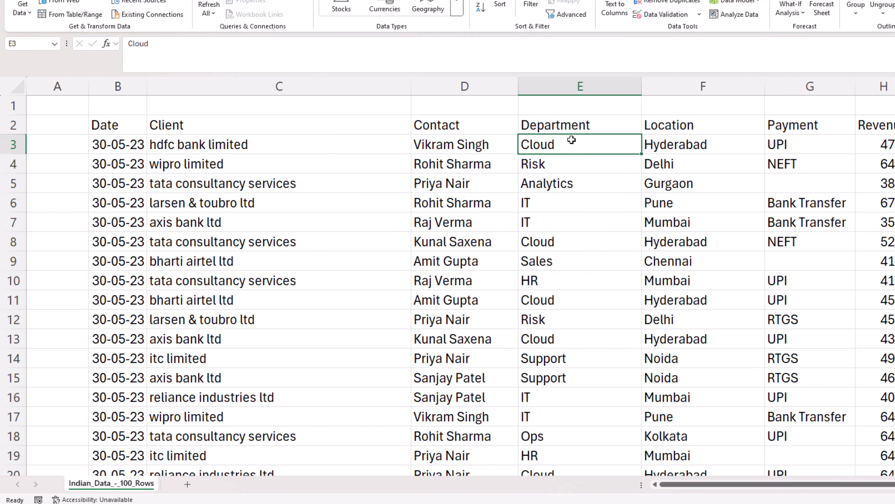
Remove duplicate rows from the whole table, comparing all columns and treating the first row as headers.
key(ctrl+a)
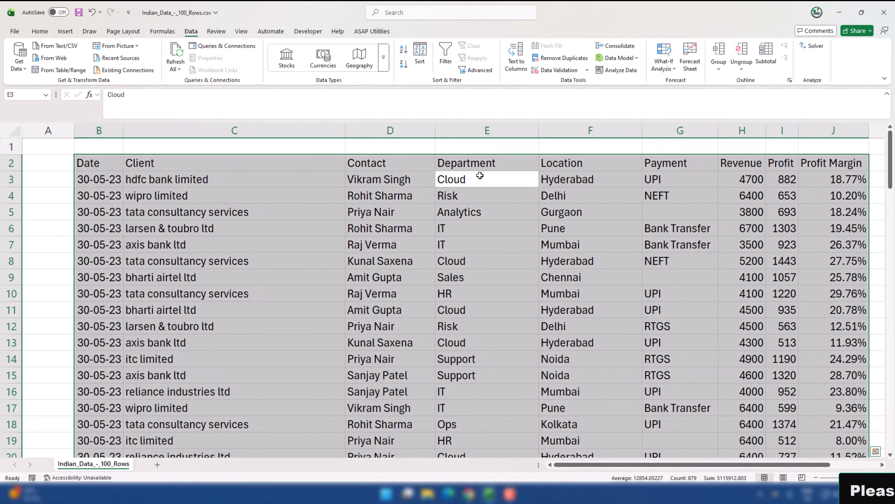
click(280, 214)
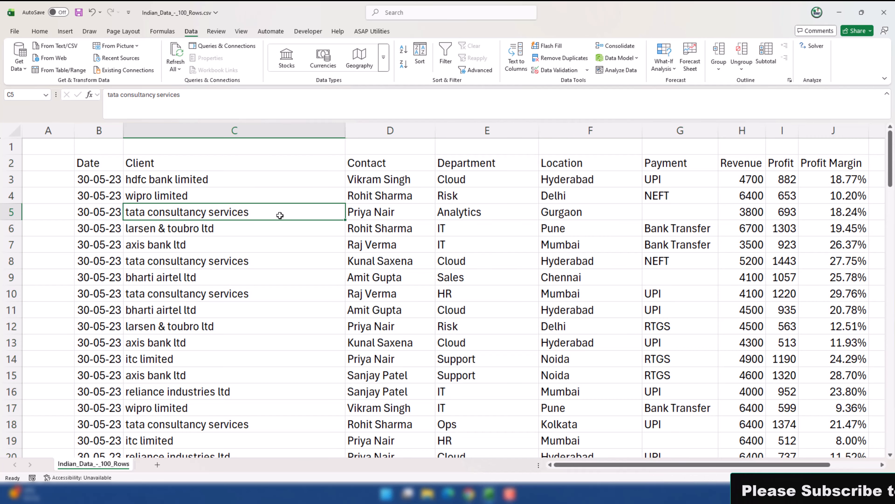
key(ctrl+a)
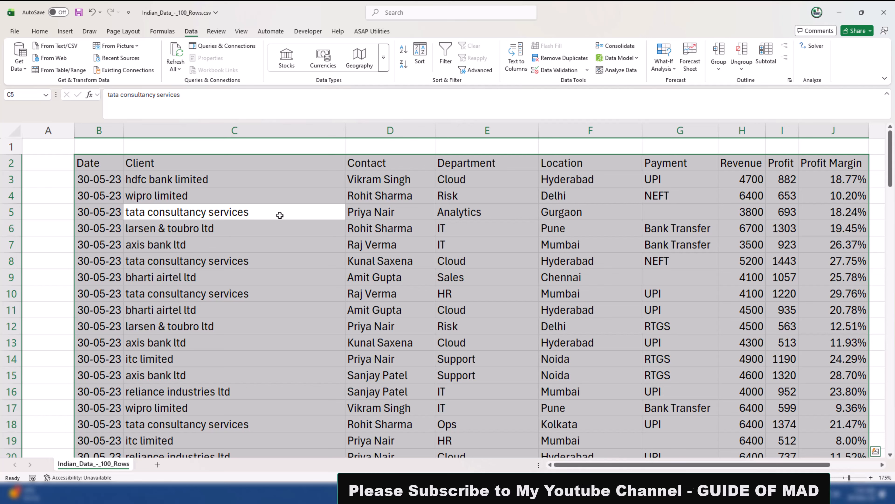
key(alt+a)
key(m)
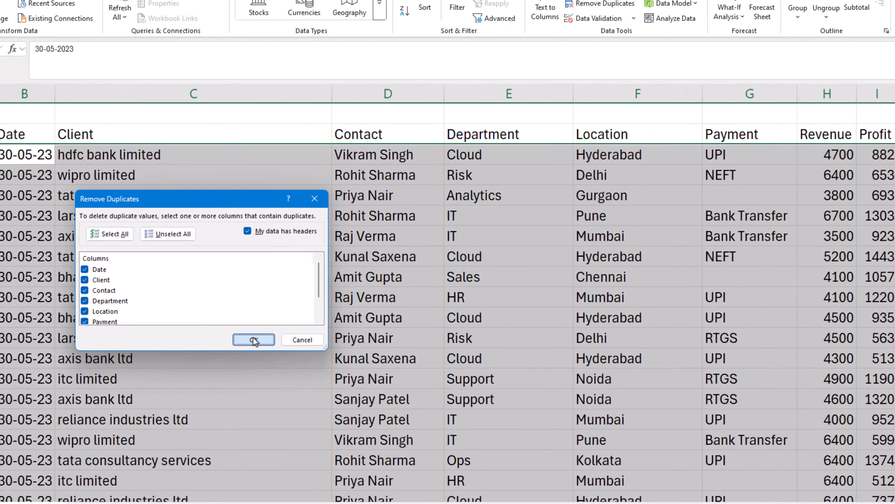
click(283, 327)
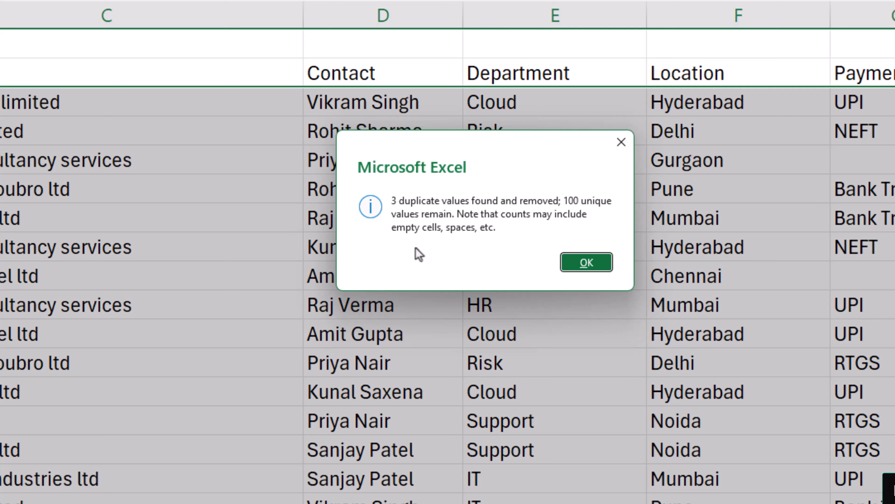
click(597, 262)
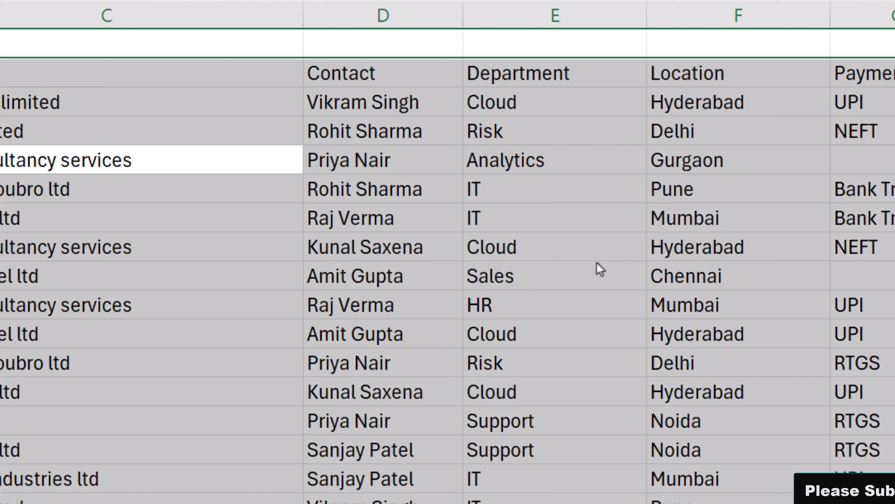
Select all blank cells in the table with Go To Special and fill them with NA in one entry.
click(837, 109)
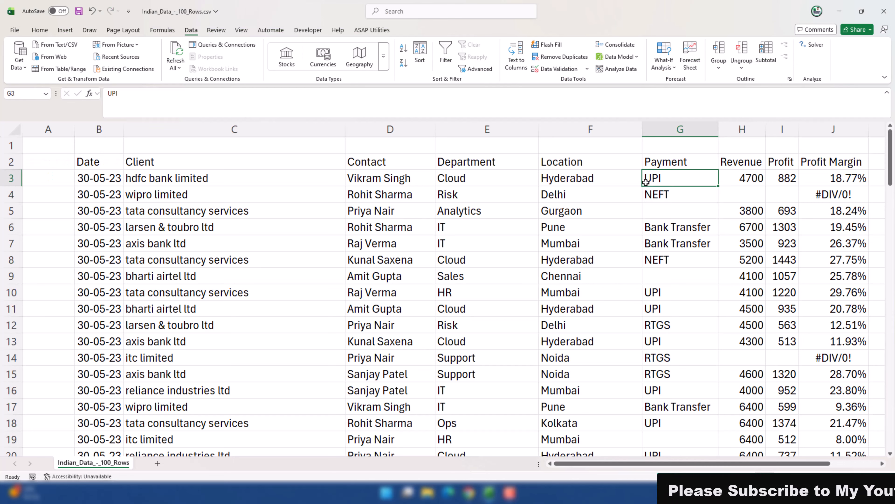
click(680, 206)
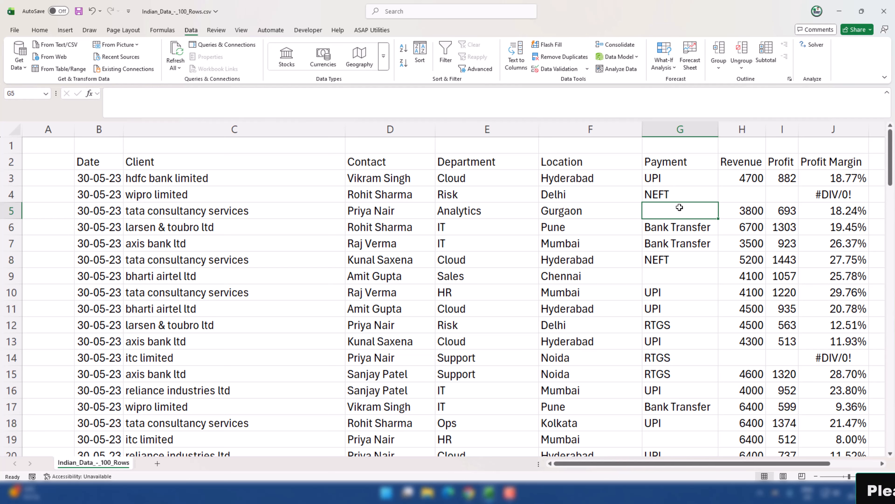
key(ctrl+a)
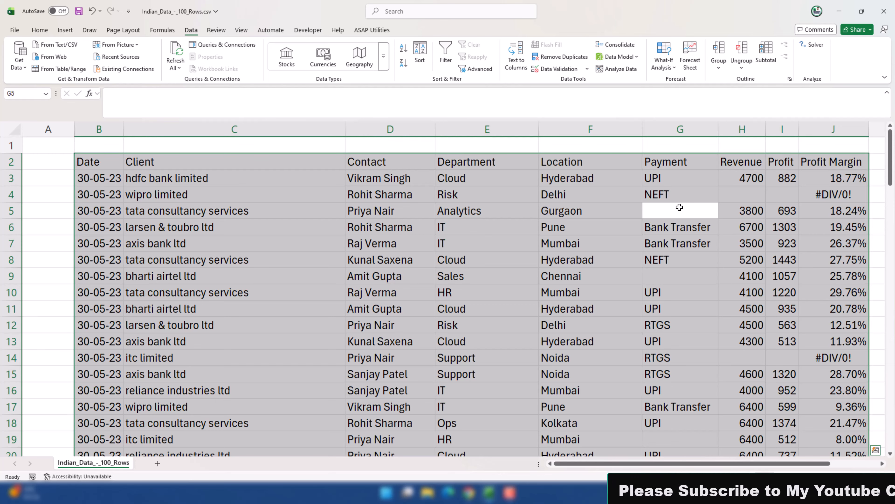
key(ctrl+g)
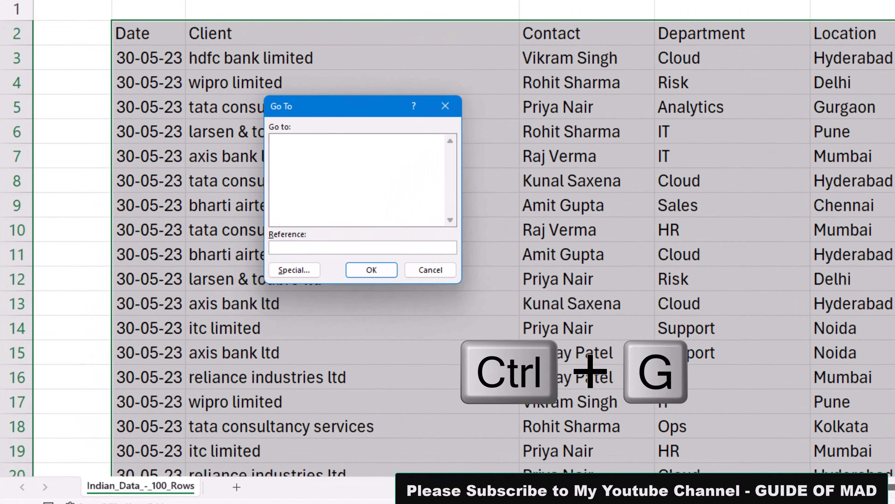
click(294, 270)
click(269, 213)
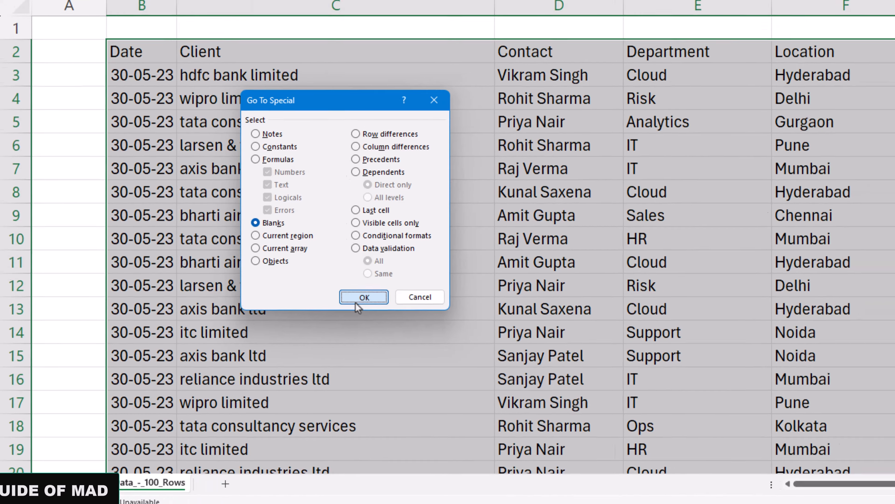
click(374, 294)
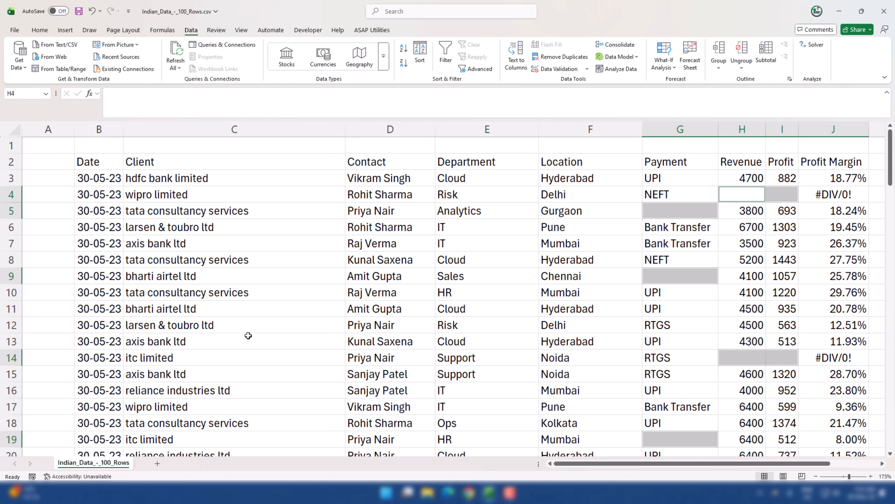
click(126, 98)
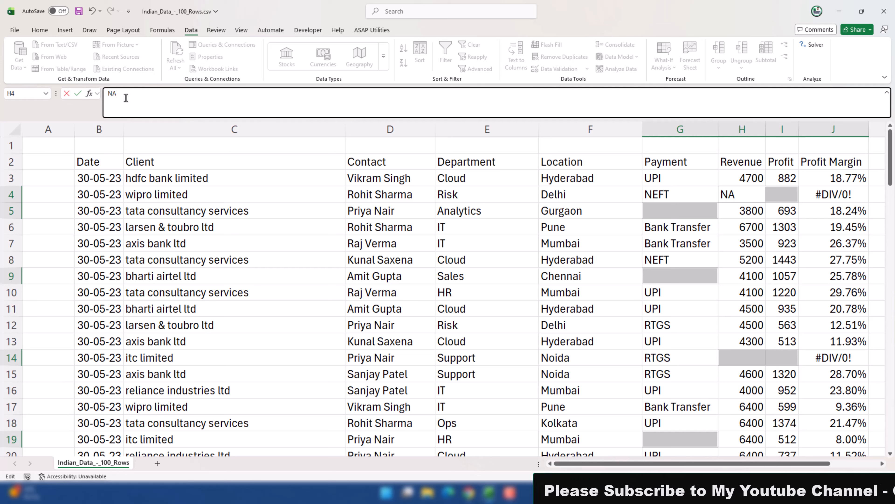
key(ctrl+Return)
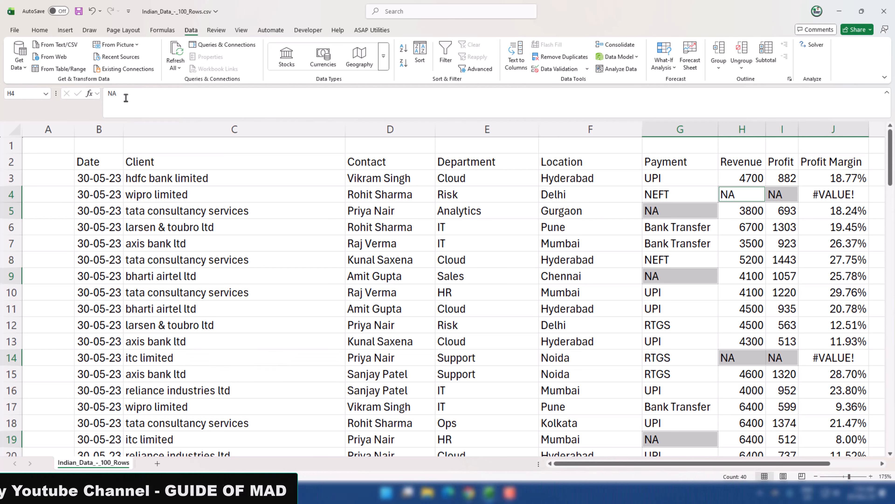
click(686, 240)
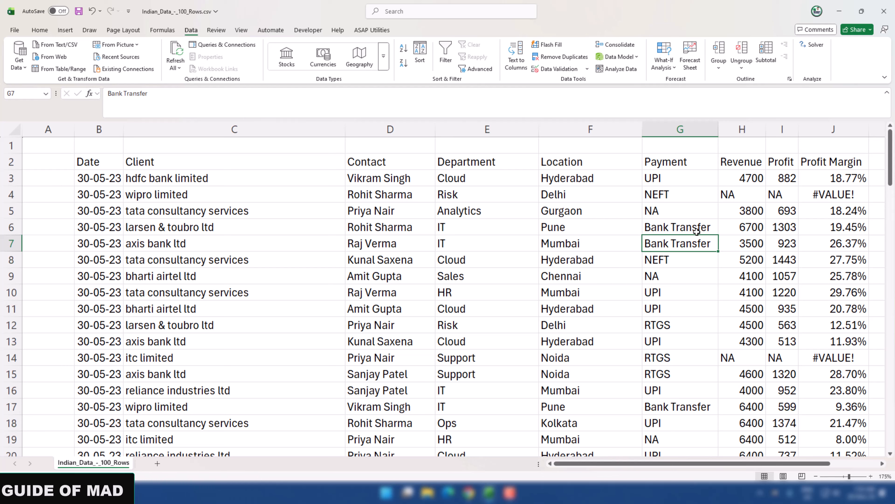
Change the Profit Margin formula in J3 to =IFERROR(I3/H3,"NA") and fill it down the column.
click(828, 176)
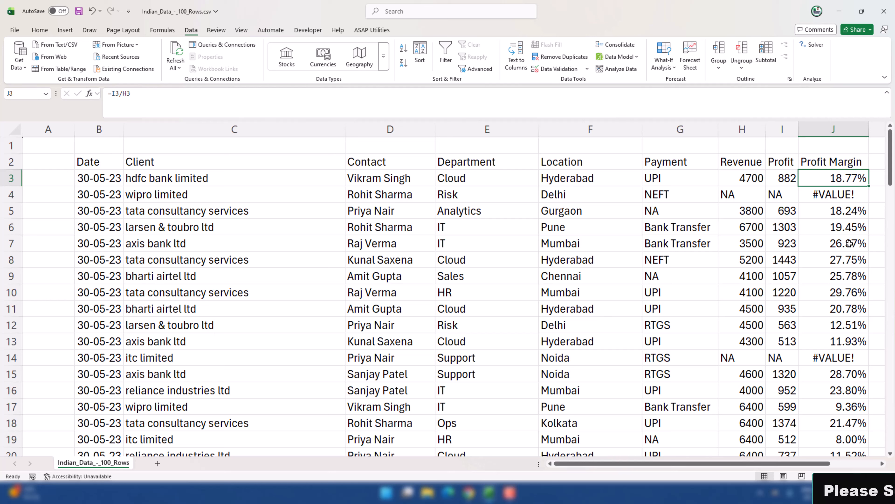
drag(805, 465, 849, 466)
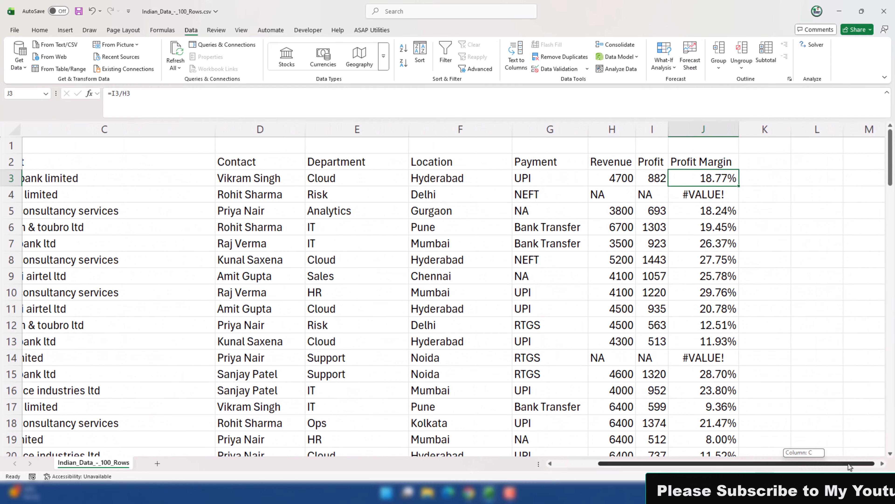
double_click(693, 178)
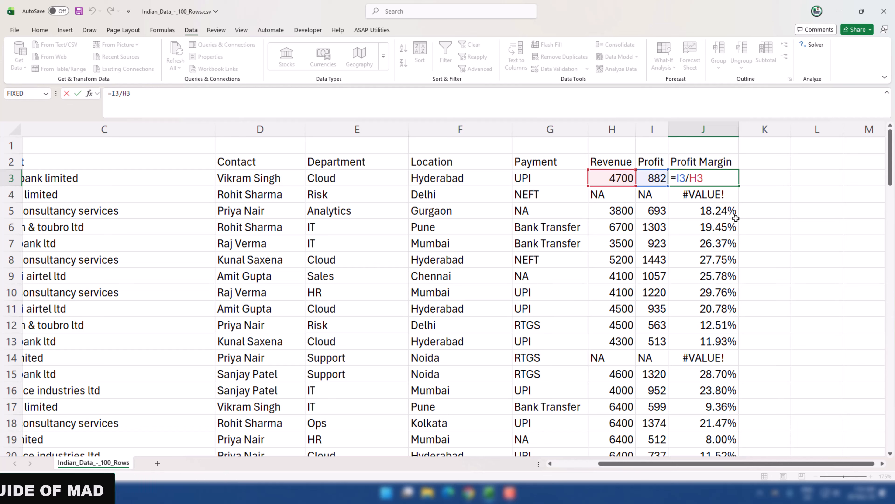
text(IF)
key(Down)
key(Tab)
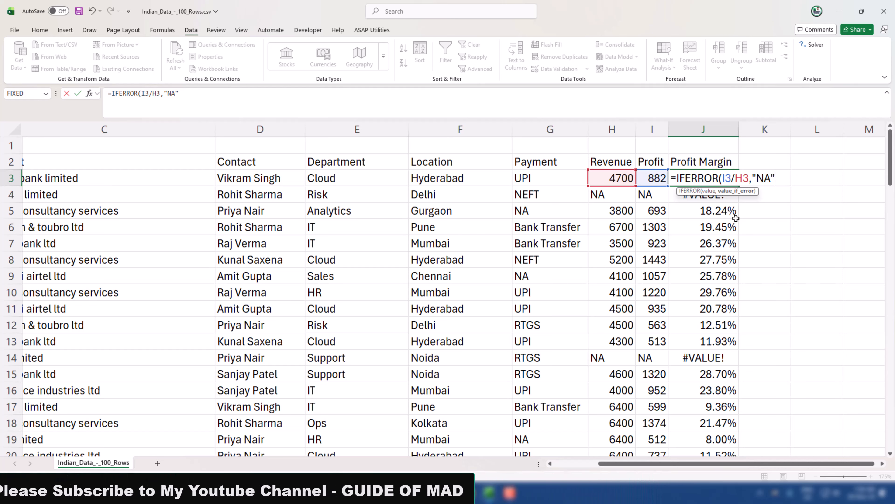
key(Return)
key(Up)
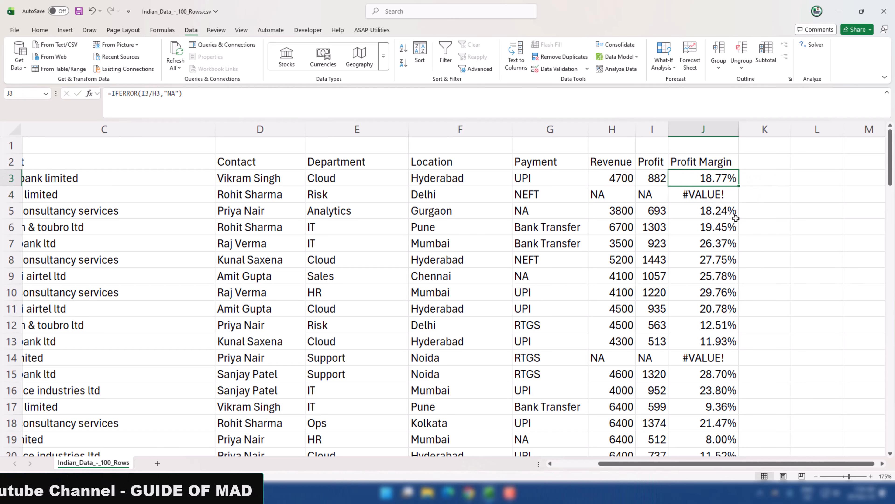
double_click(739, 189)
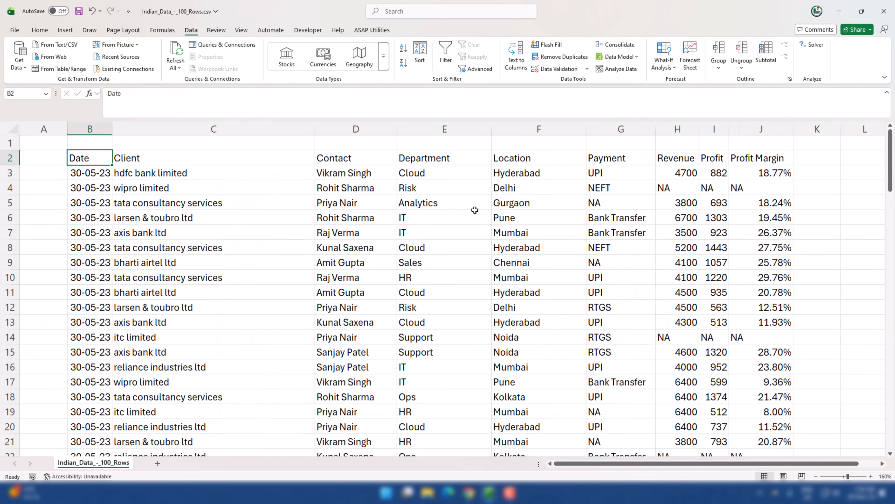
Format the header row B2:J2 with a dark blue fill and white font.
click(476, 236)
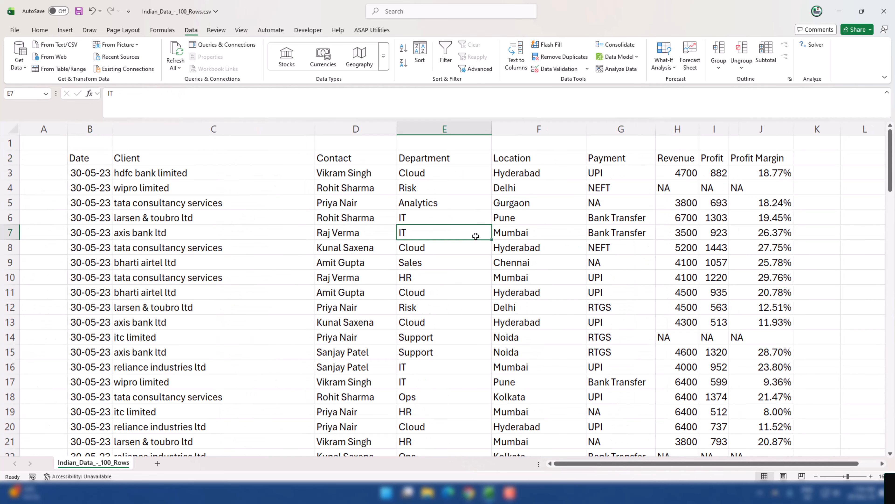
key(Left)
key(Left)
key(Left)
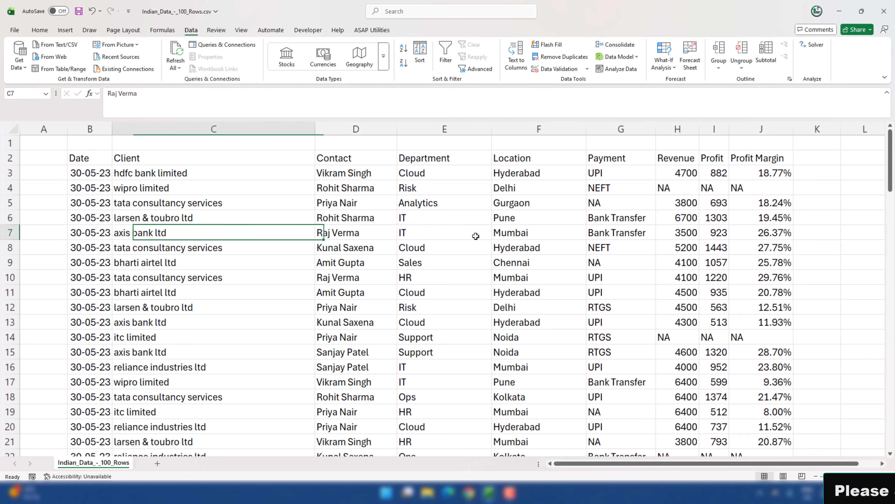
key(Up)
key(Up)
key(Up)
key(Up)
key(Up)
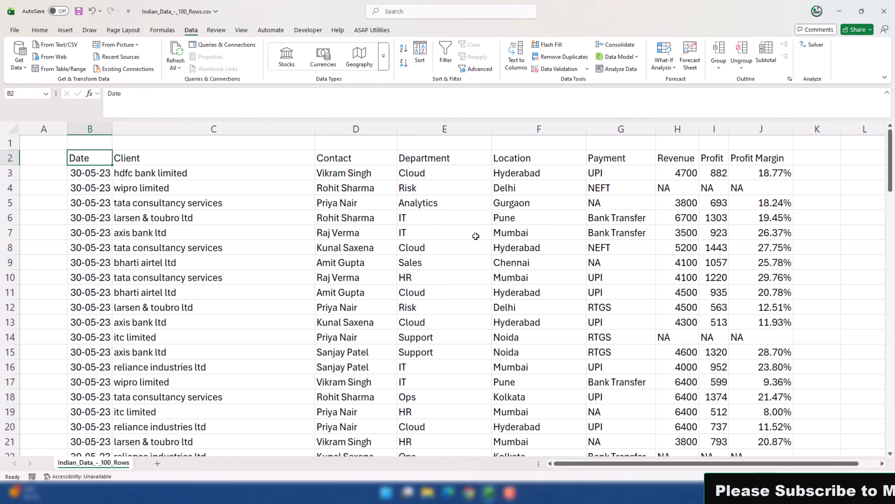
key(ctrl+shift+Right)
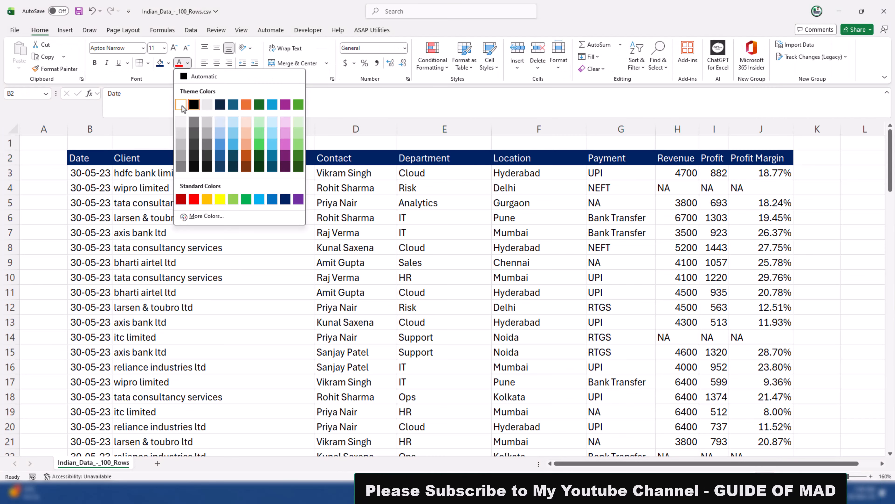
click(181, 105)
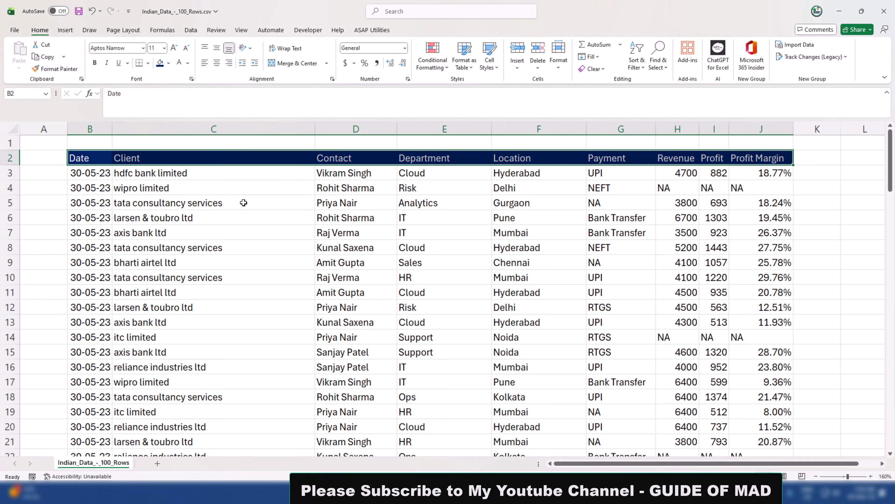
click(246, 212)
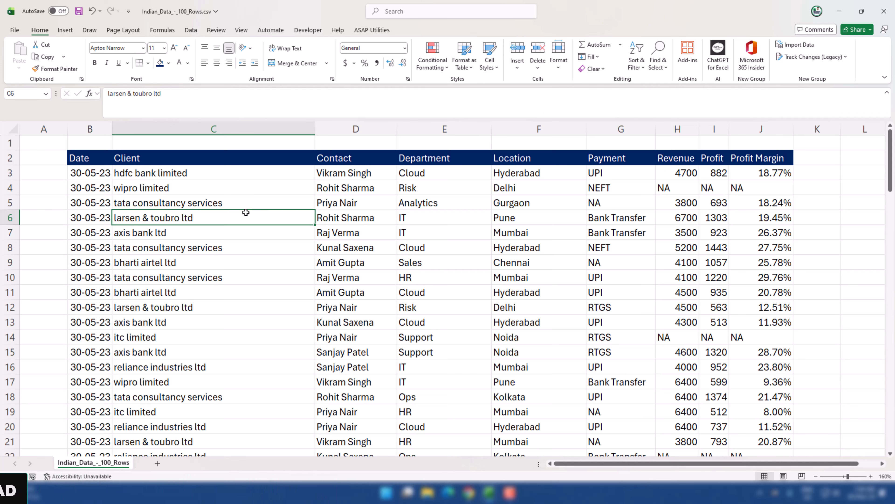
Hide the worksheet gridlines.
click(242, 30)
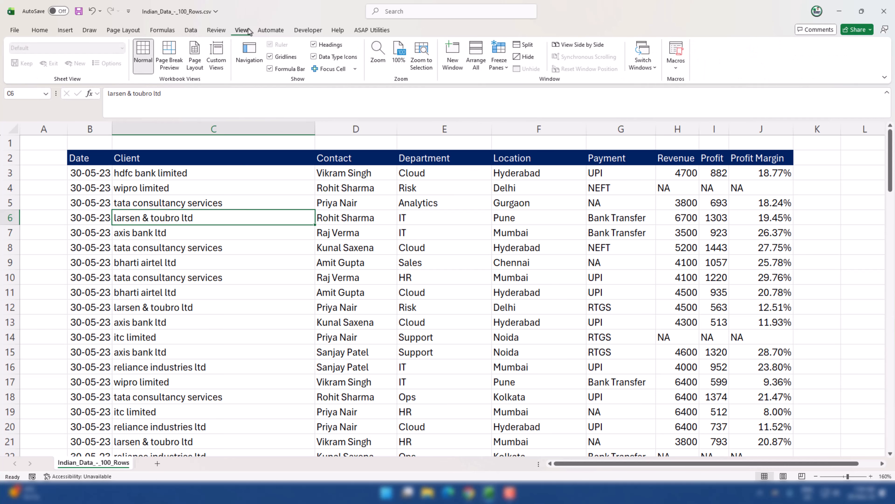
click(271, 57)
click(295, 234)
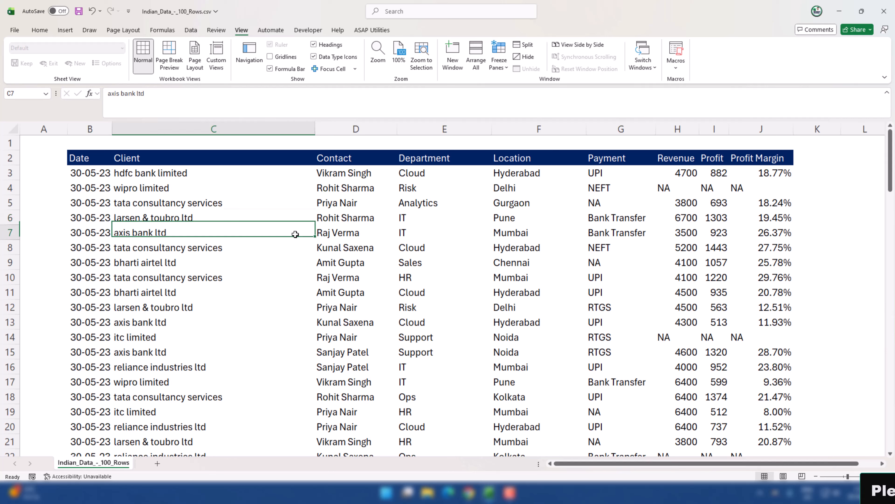
click(426, 258)
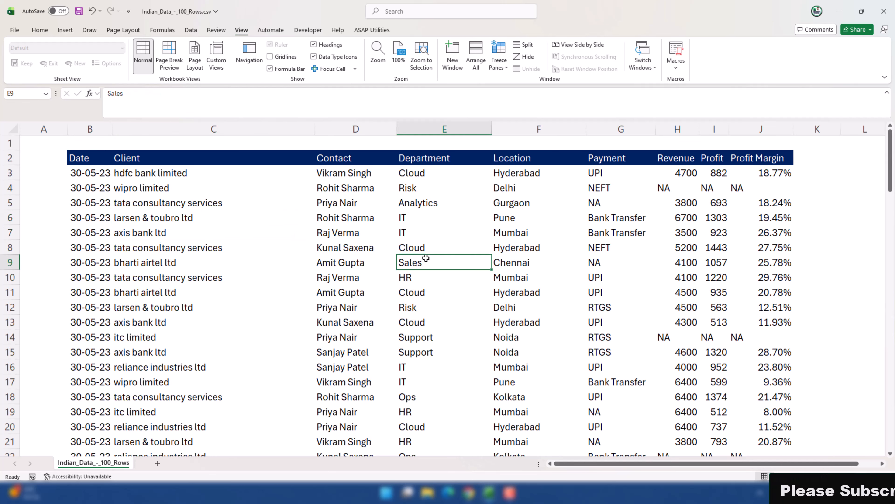